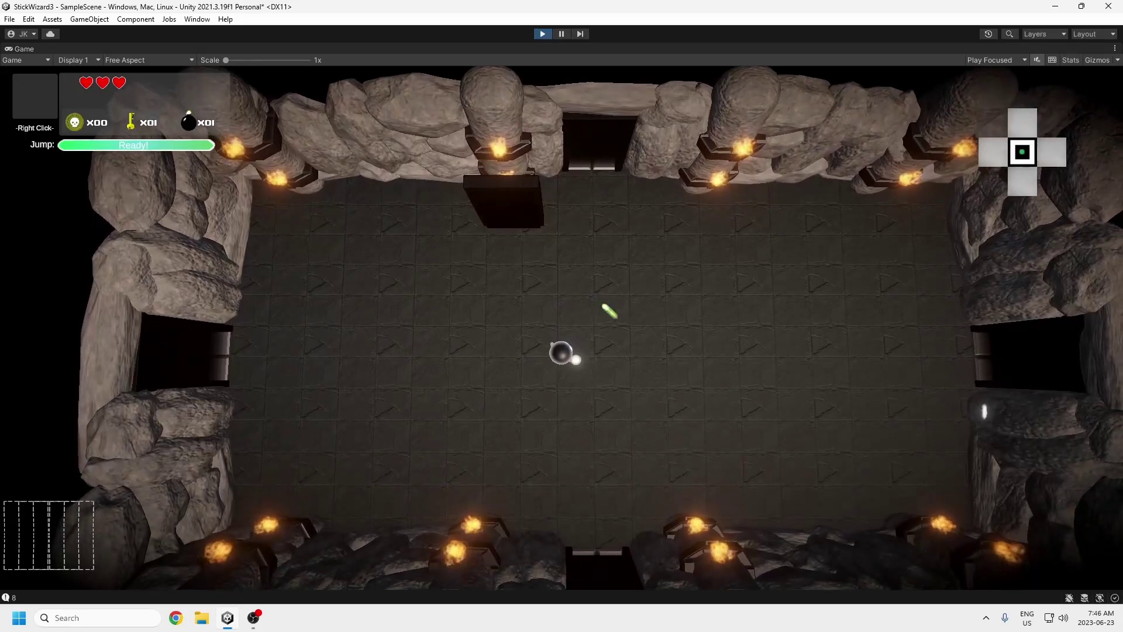
Step: Walk the character around the dungeon room in play mode to examine the doorway in the far wall from different positions
key("d")
key("w")
key("a")
key("w")
key("d")
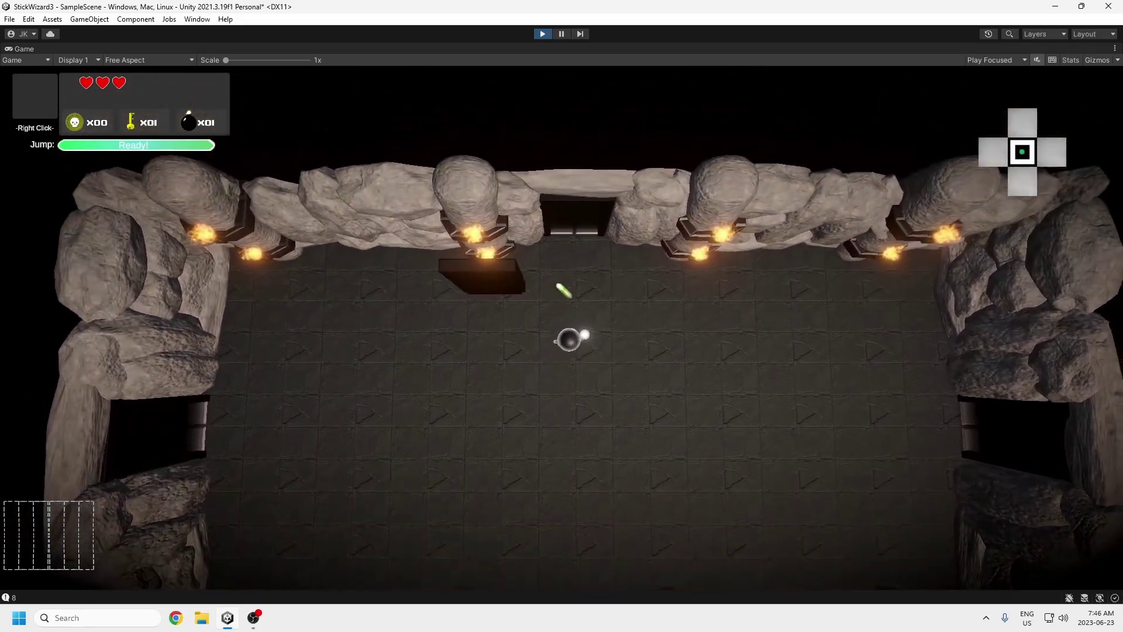
key("s")
key("a")
key("w")
key("d")
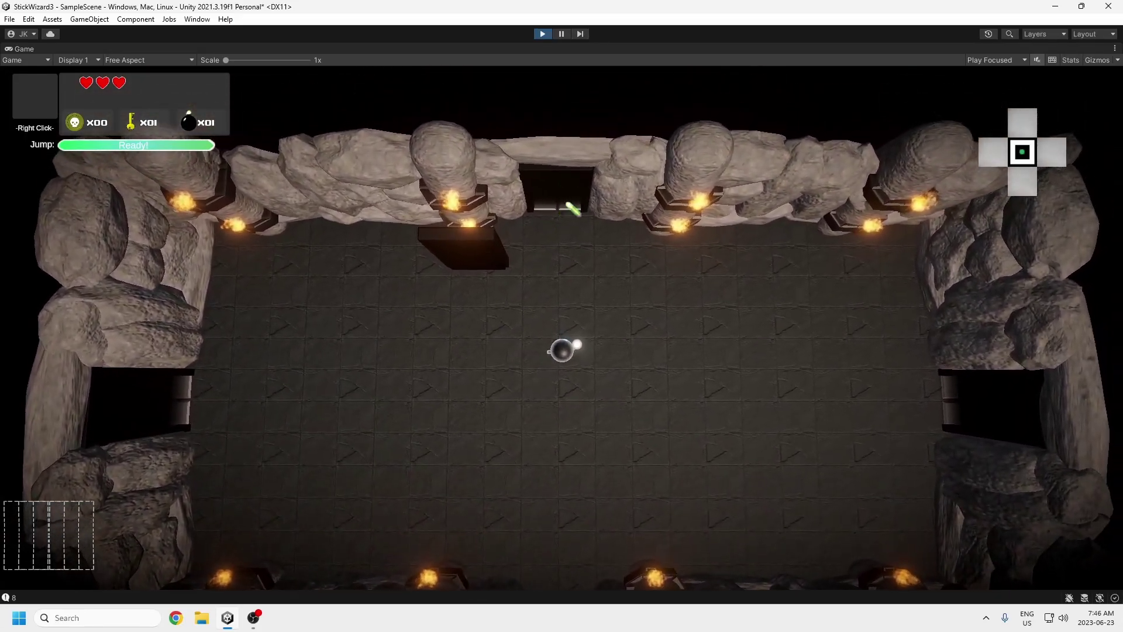
key("a")
key("s")
key("w")
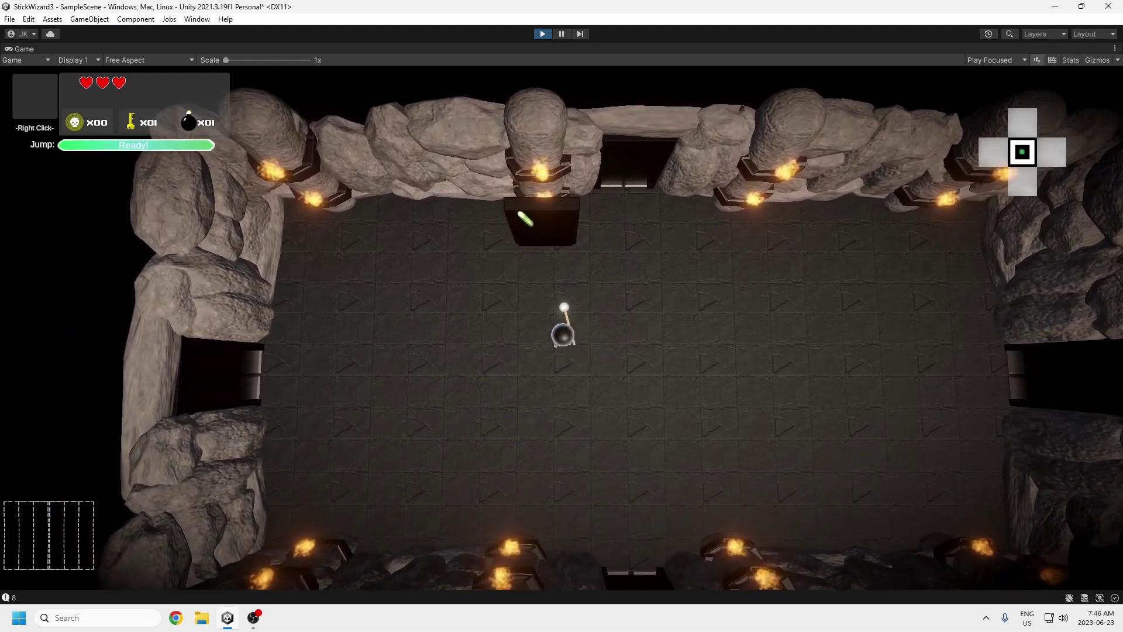
key("d")
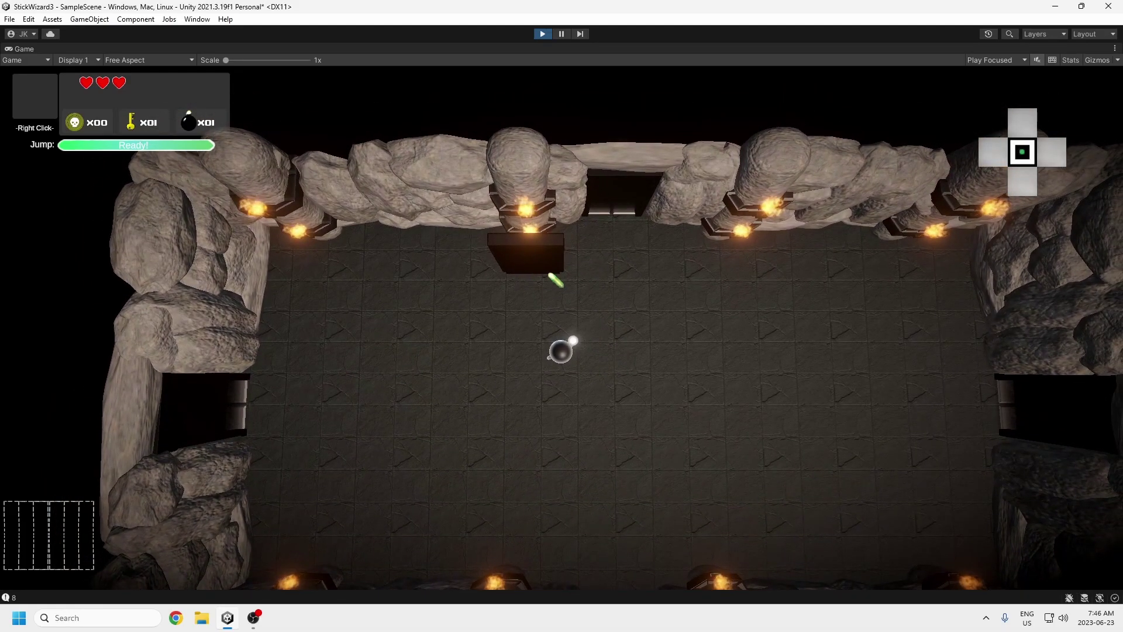
key("s")
key("a")
key("w")
key("d")
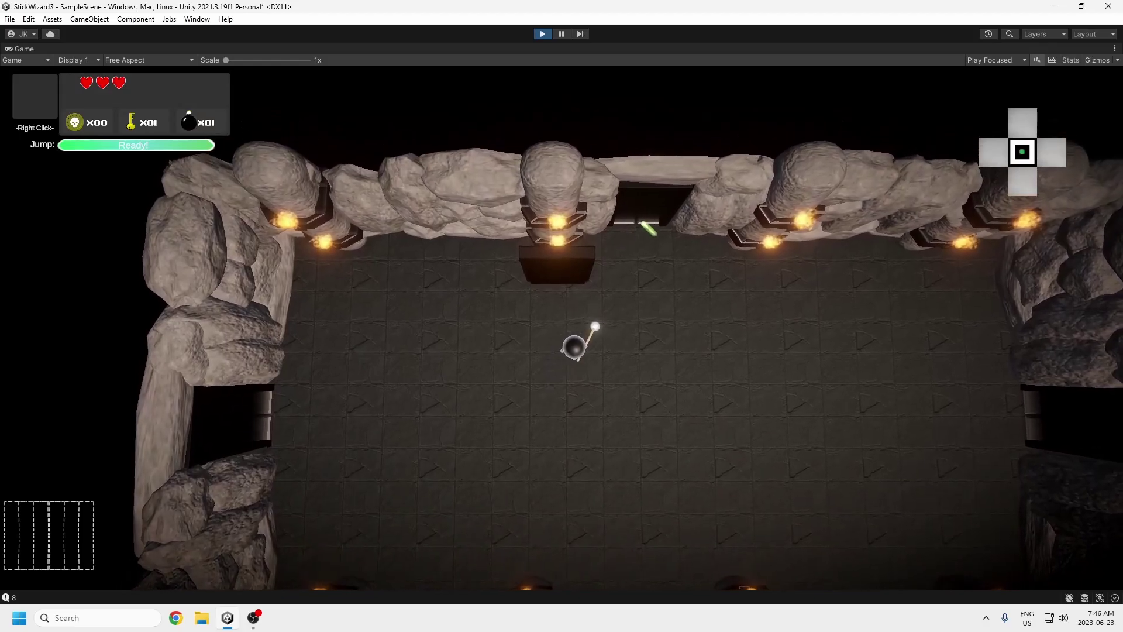
key("s")
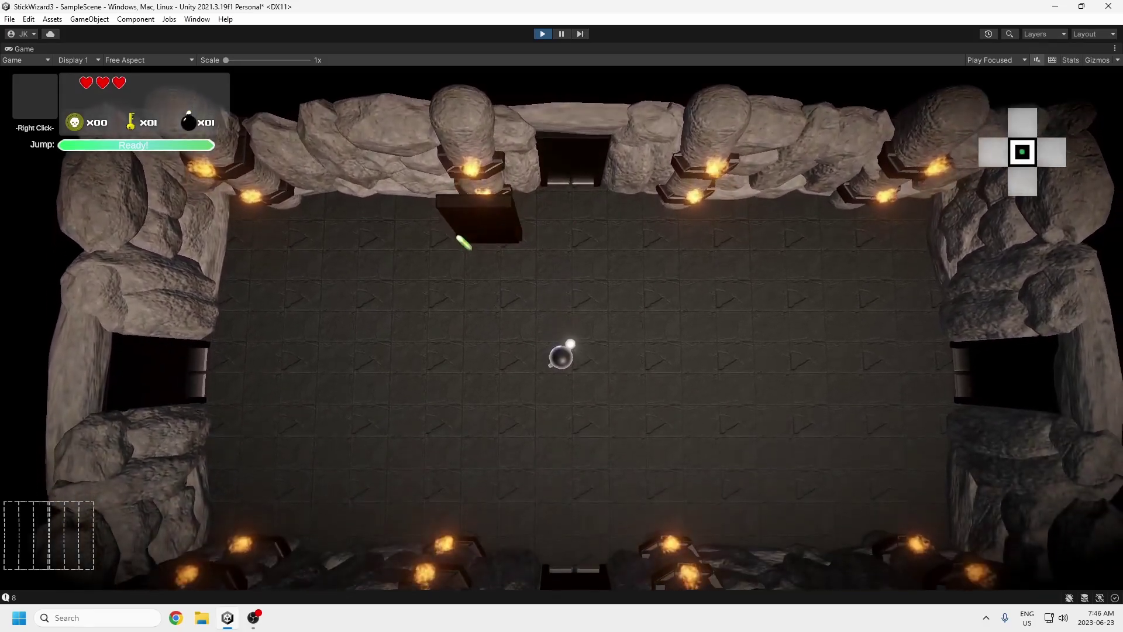
key("w")
key("s")
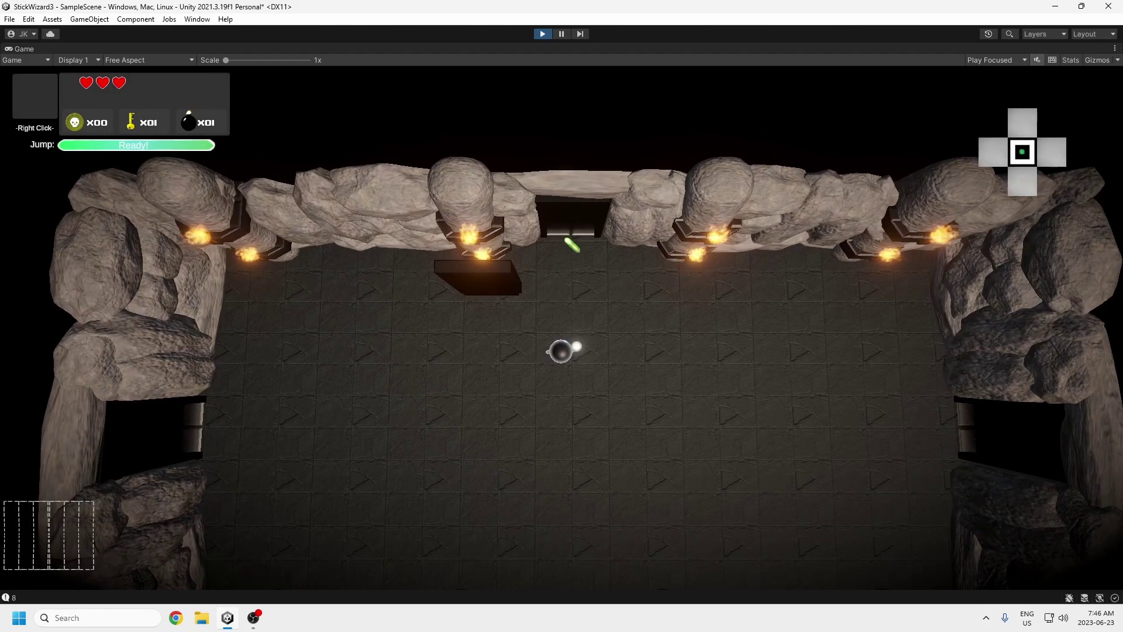
key("w")
key("s")
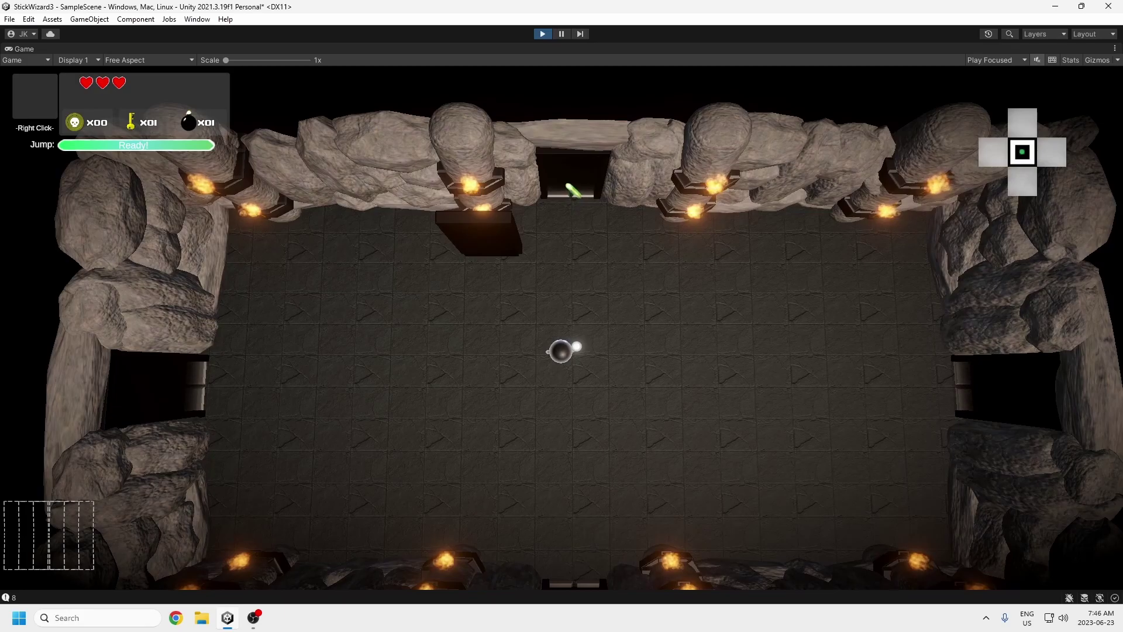
key("w")
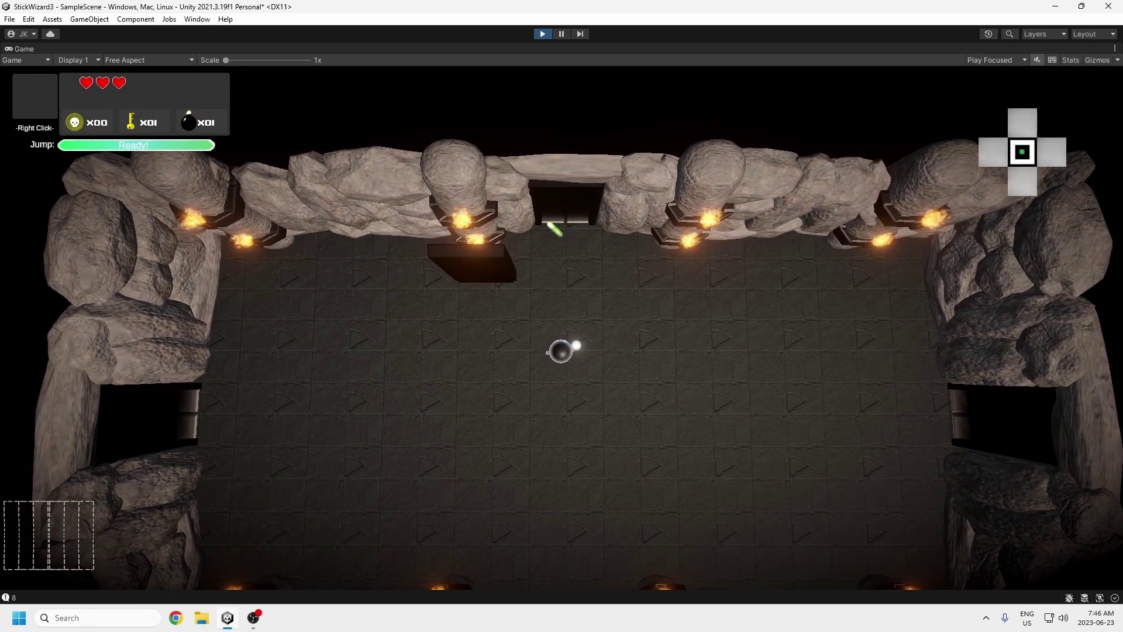
key("s")
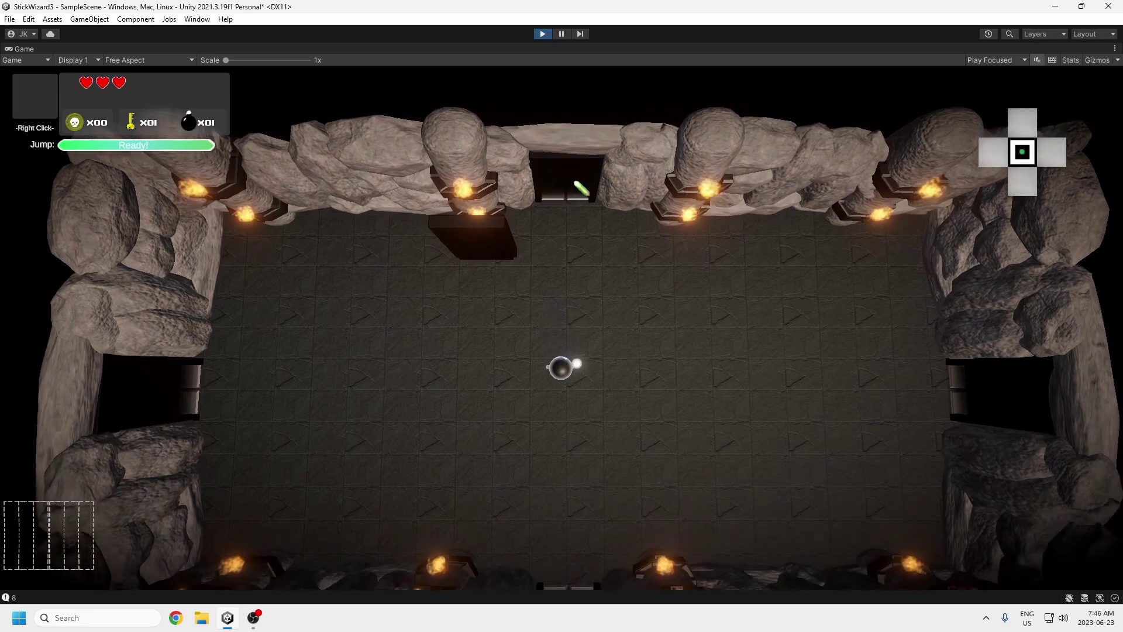
key("a")
key("d")
key("w")
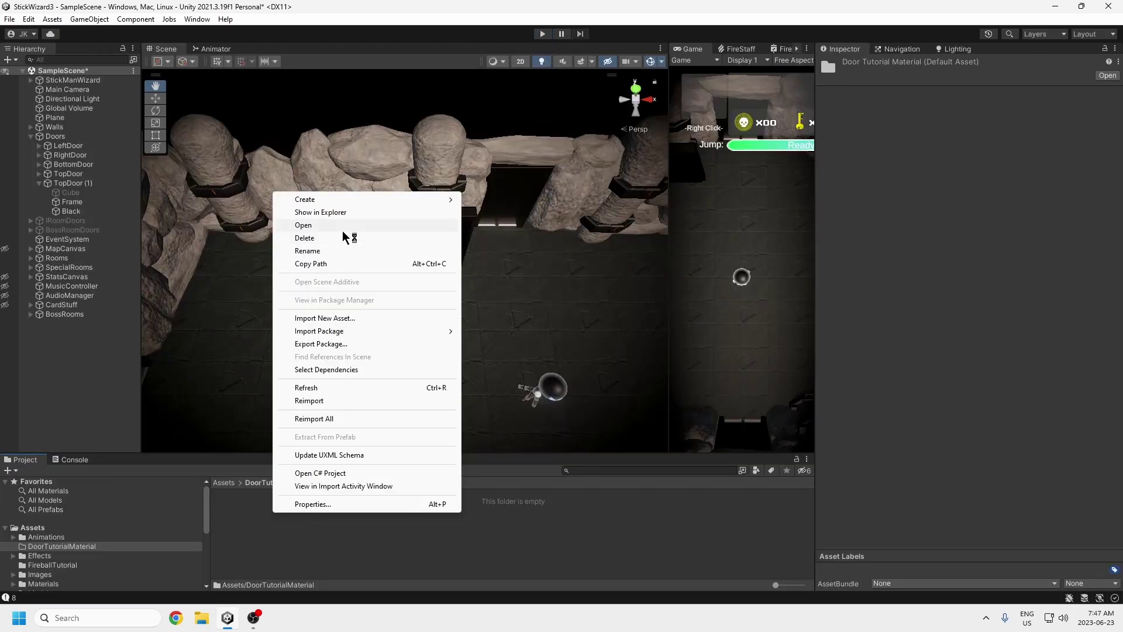
Step: Create a material named DoorBlack1 in the DoorTutorialMaterial folder and set its surface type to Transparent
mouse_move(345, 201)
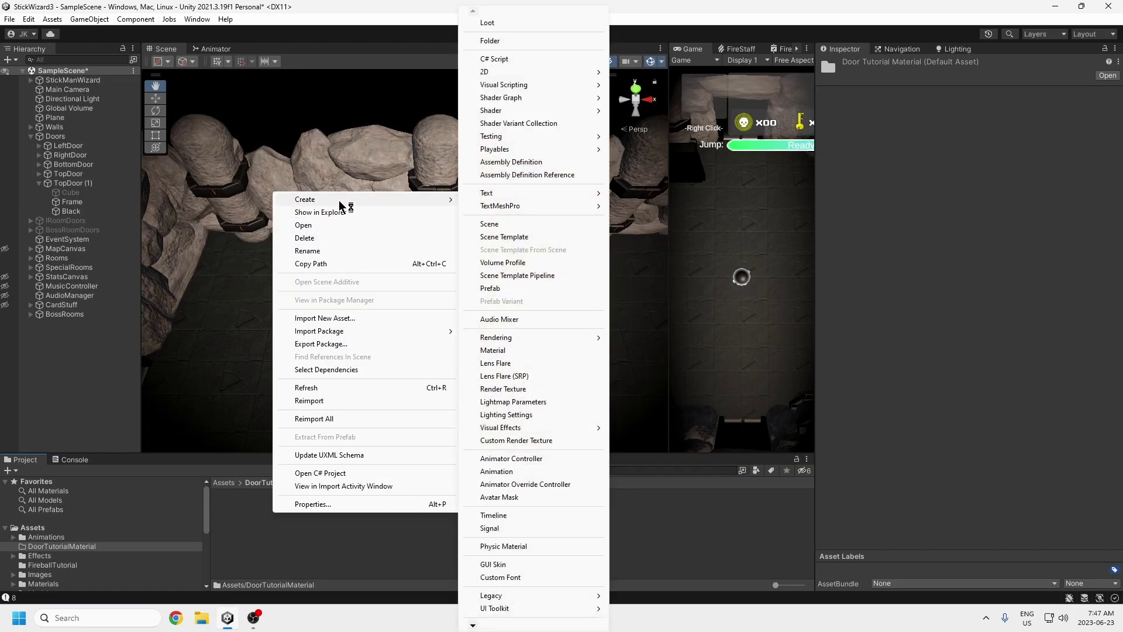
left_click(507, 351)
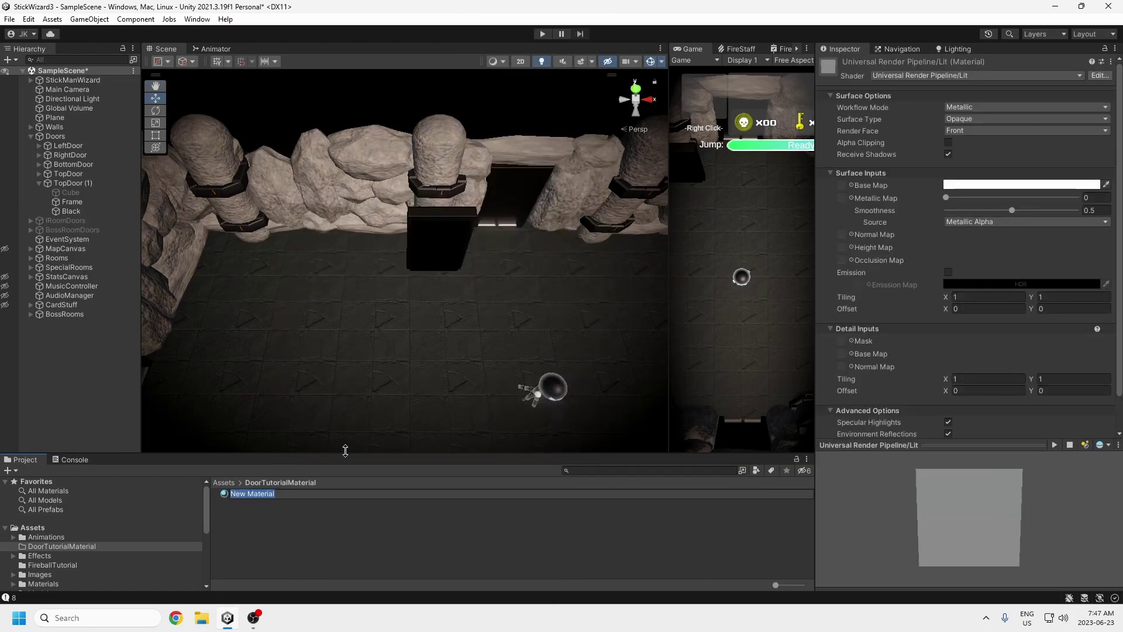
type("DoorBlack1")
key("Return")
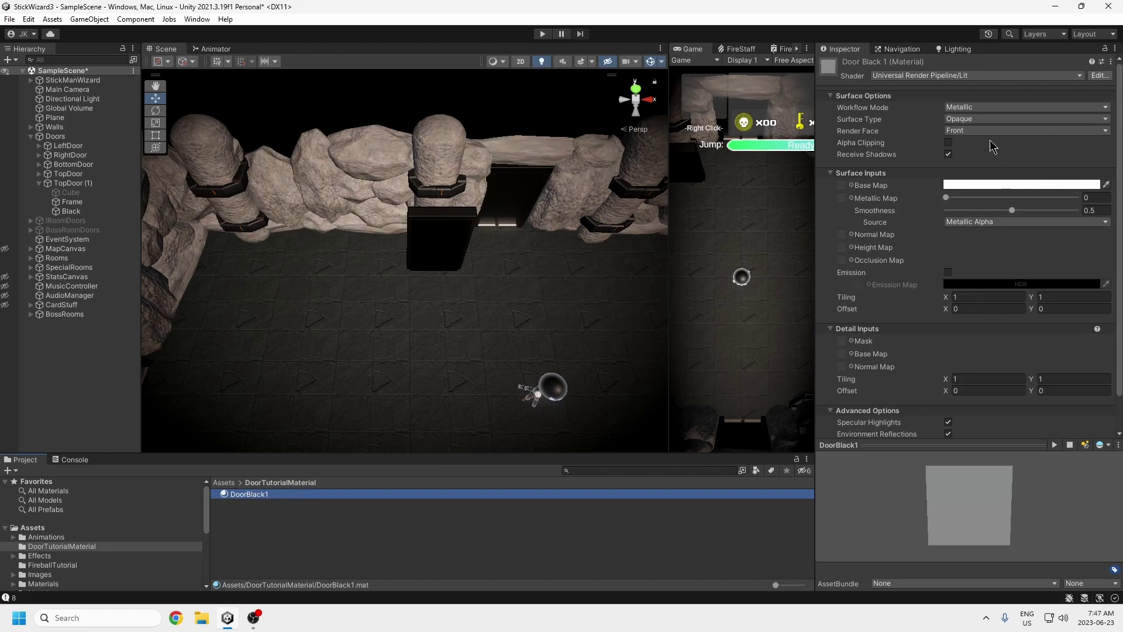
left_click(971, 119)
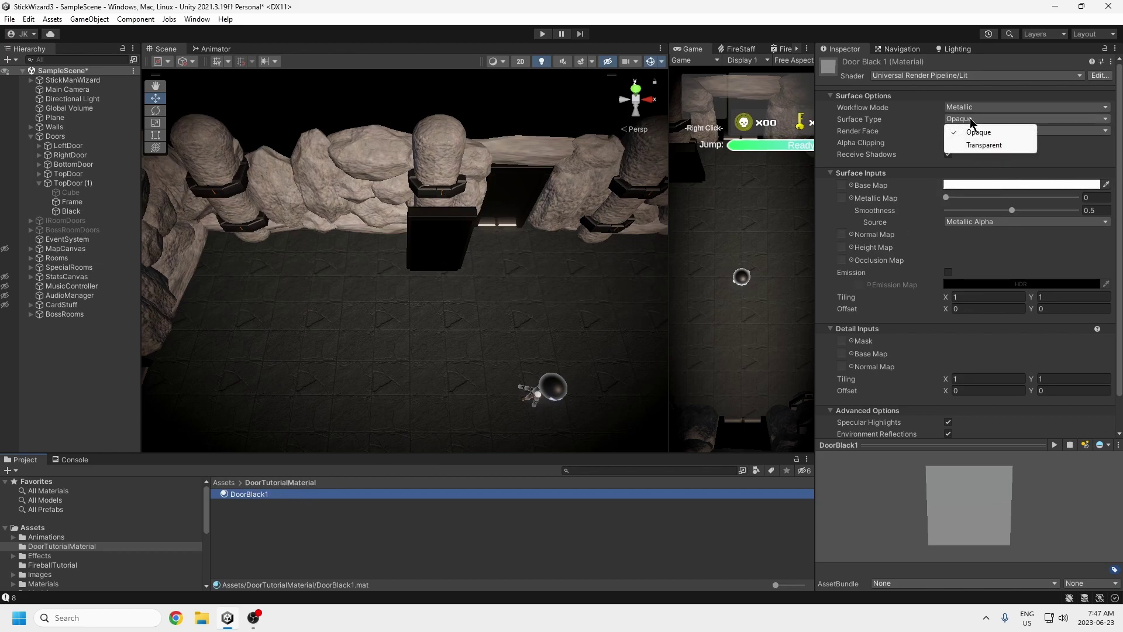
left_click(994, 147)
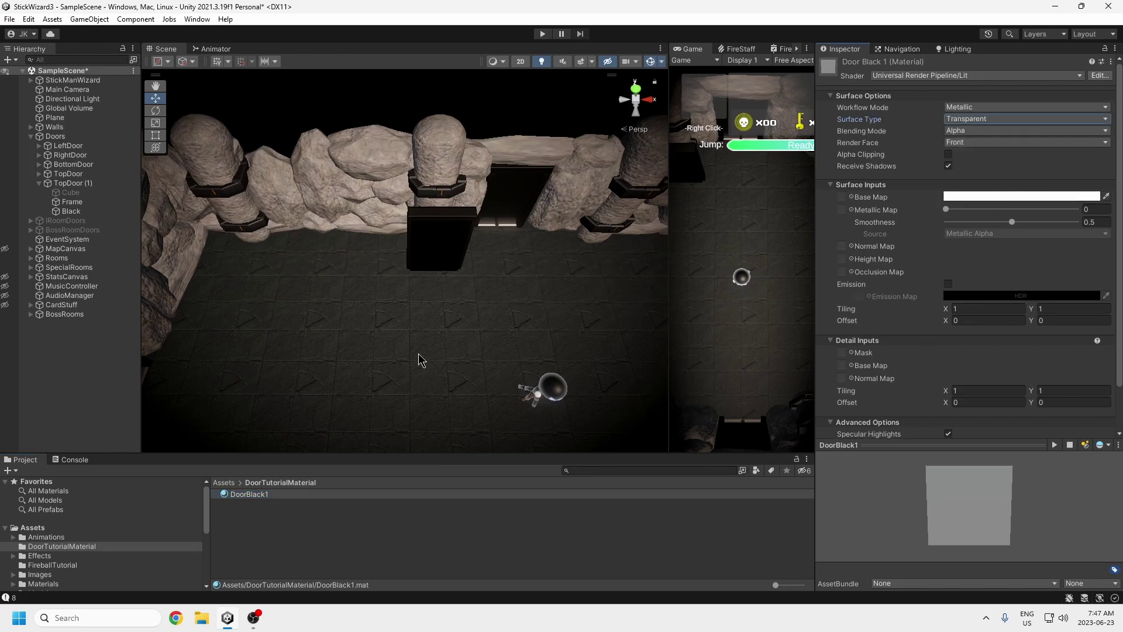
Step: Assign DoorBlack1 to the Black object of TopDoor (1) and set the material's base color to black with alpha 40
left_click(73, 211)
left_click_drag(249, 502, 975, 209)
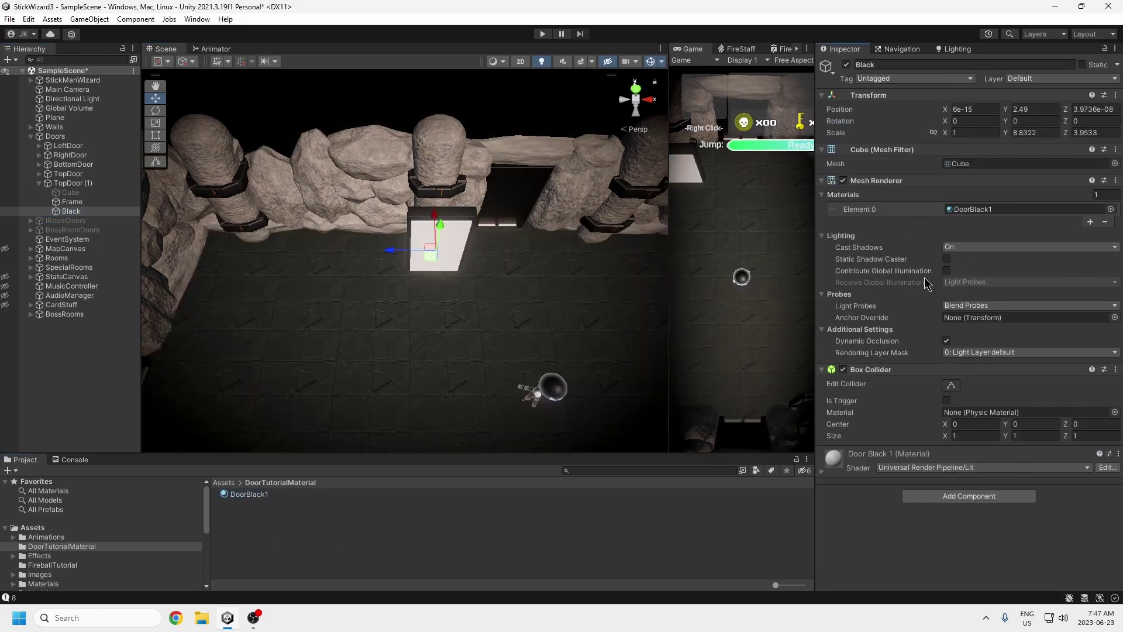
left_click(261, 495)
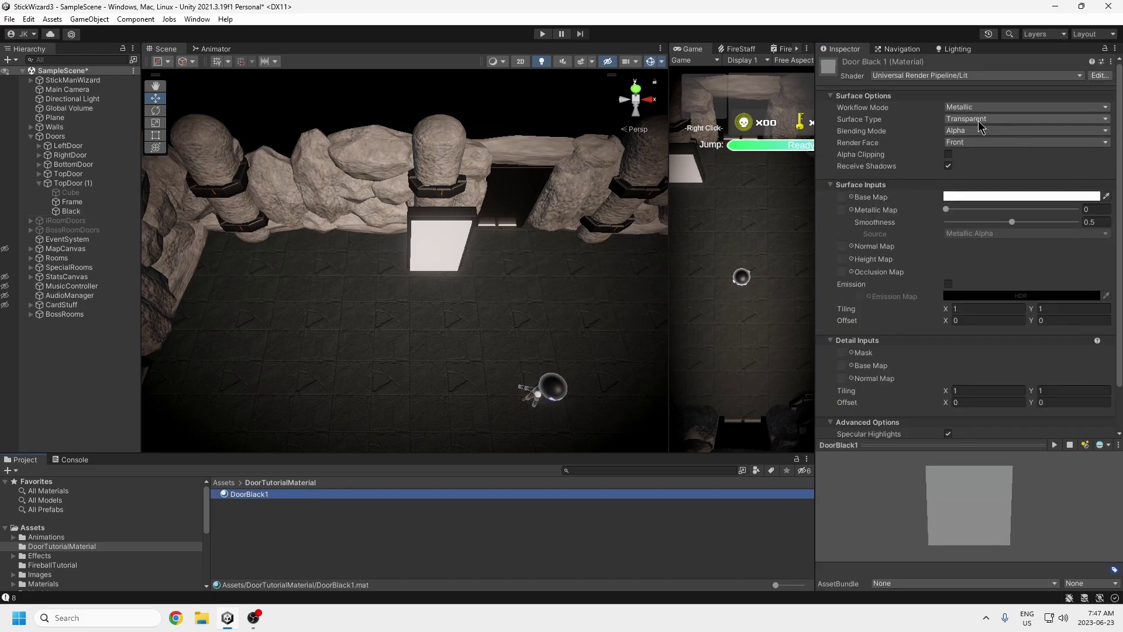
left_click(982, 199)
left_click_drag(1026, 291, 958, 365)
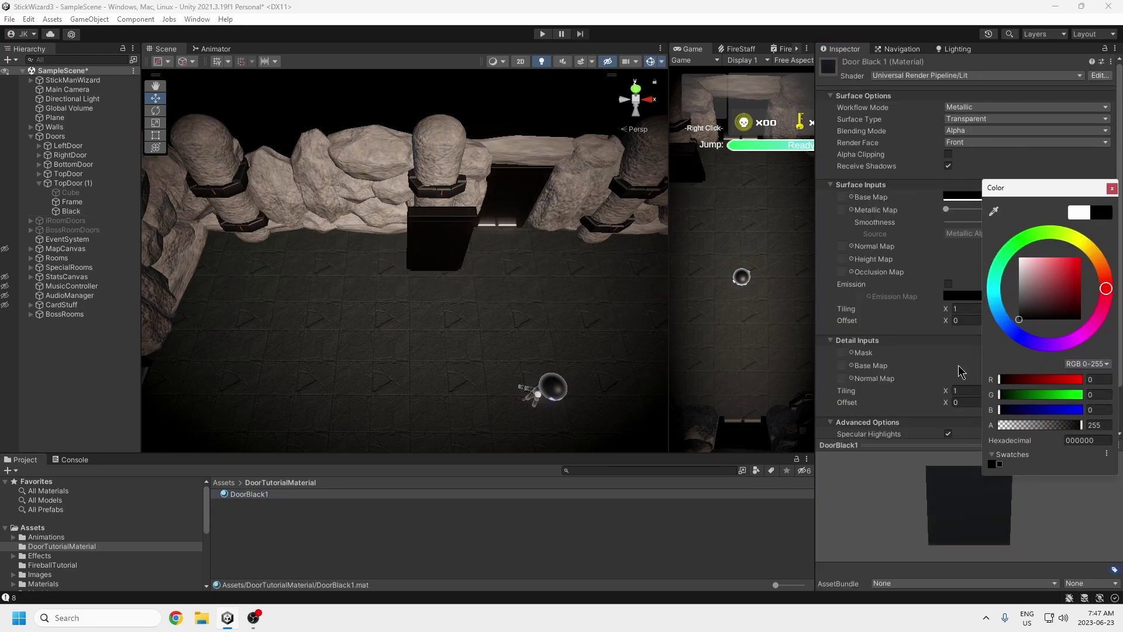
left_click_drag(1084, 425, 1014, 432)
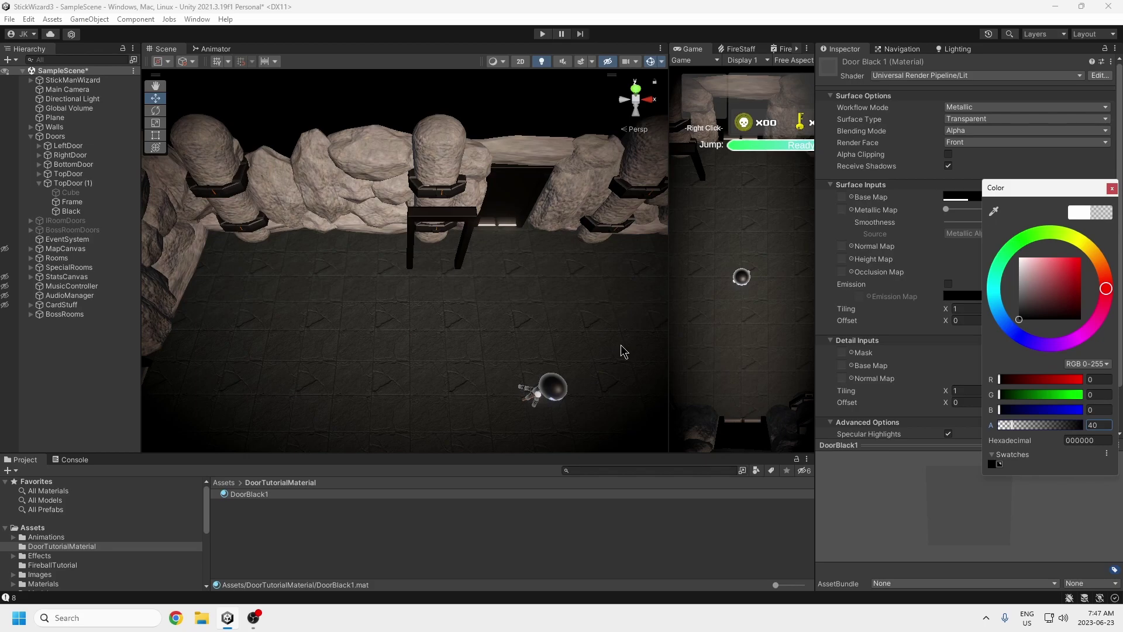
Step: Duplicate the Black object of TopDoor (1) and move the copy out in front of the door frame to X -4.25
left_click(71, 211)
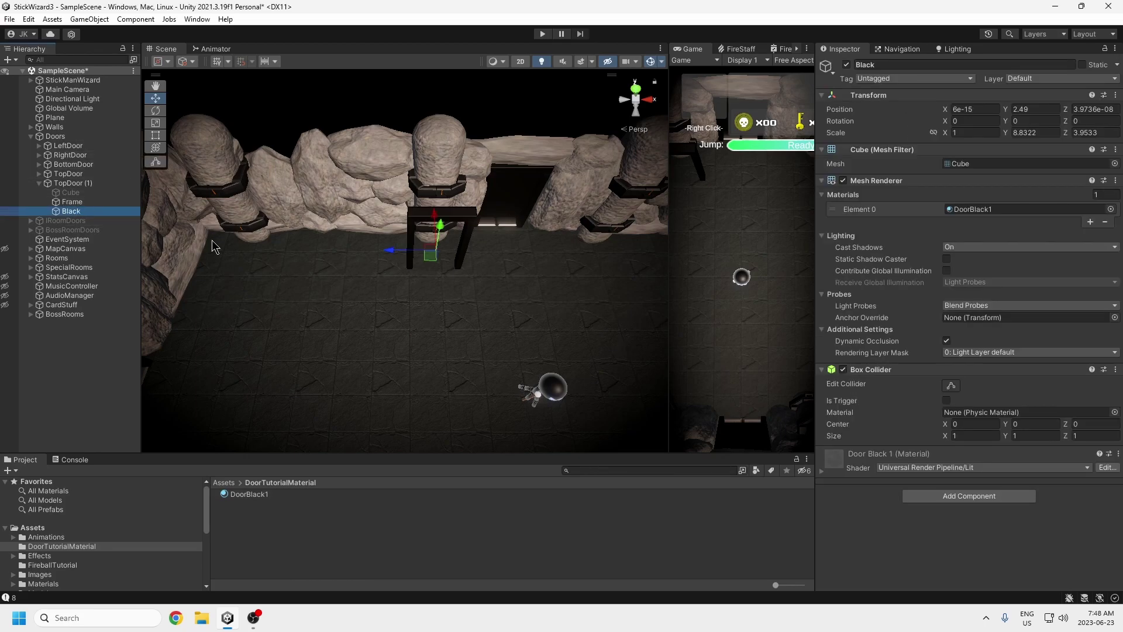
key("ctrl+d")
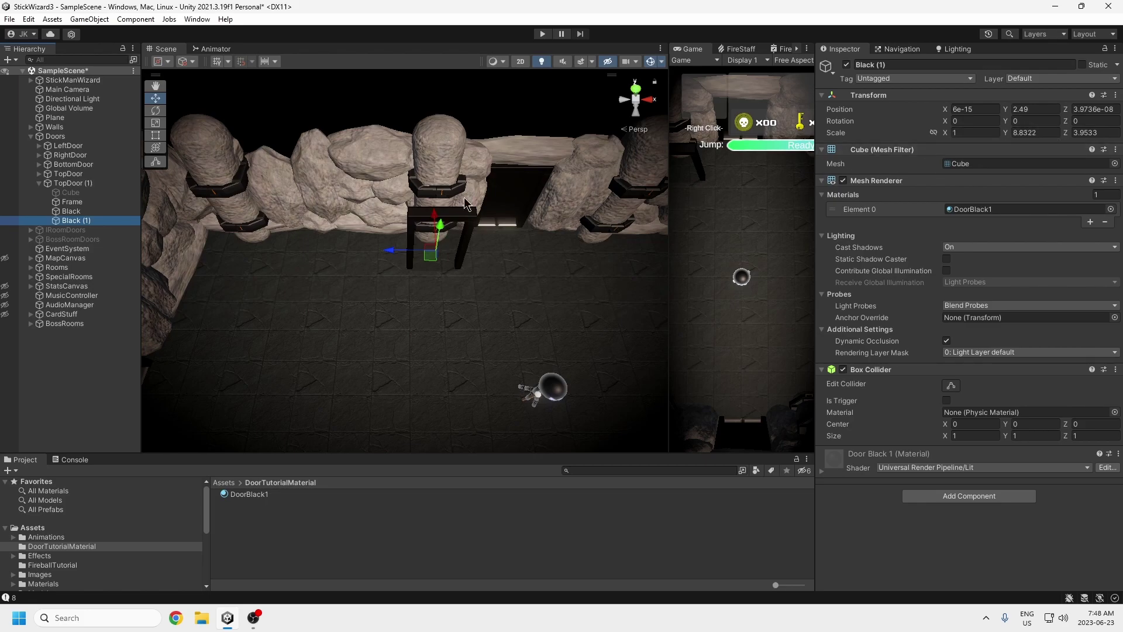
left_click_drag(433, 221, 435, 273)
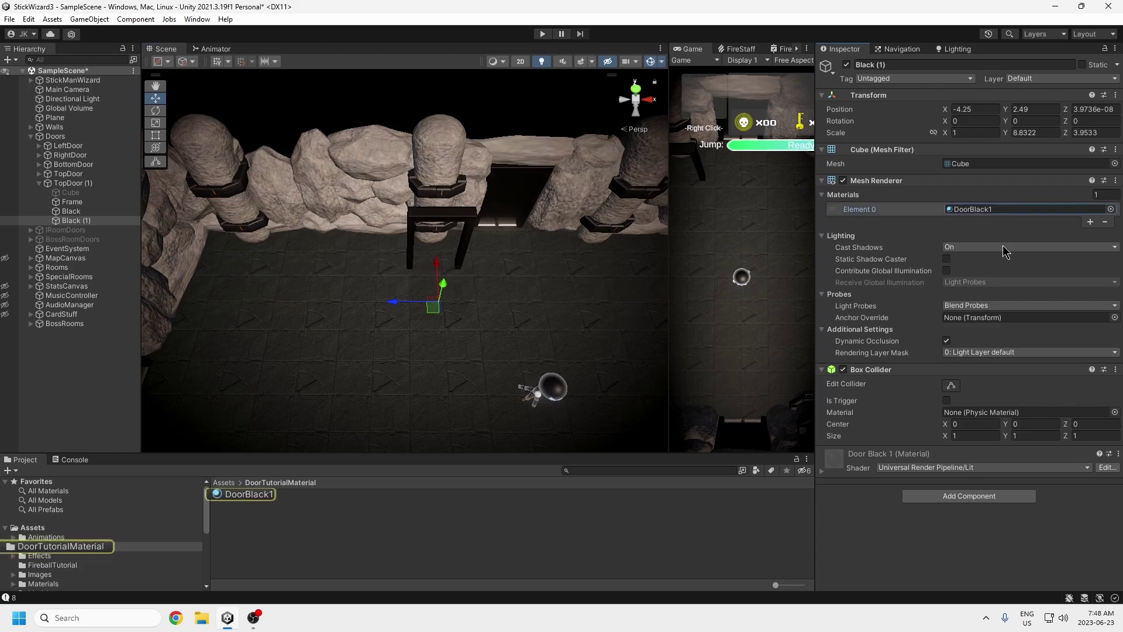
Step: Create a second material named DoorBlack2 in the DoorTutorialMaterial folder
right_click(287, 517)
mouse_move(349, 214)
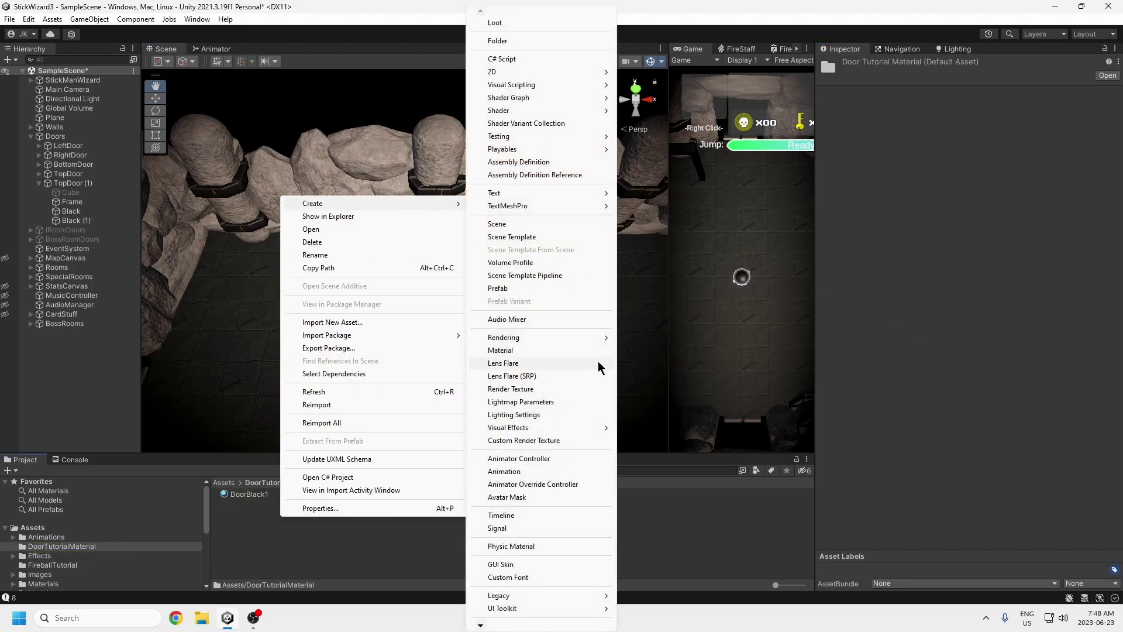
left_click(535, 353)
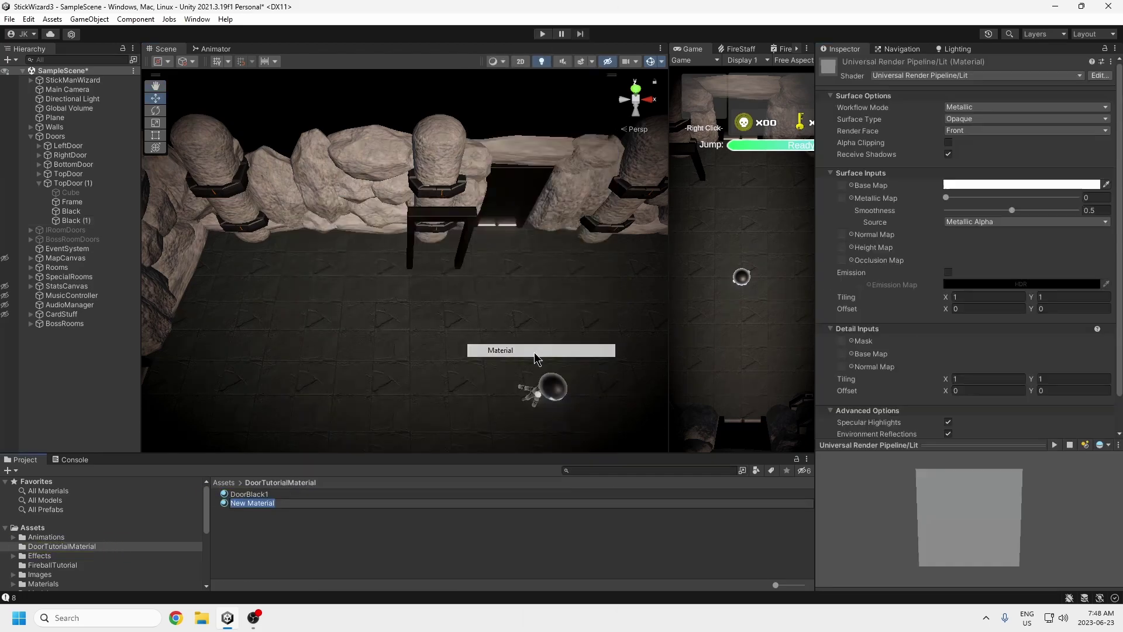
left_click(460, 365)
left_click(255, 505)
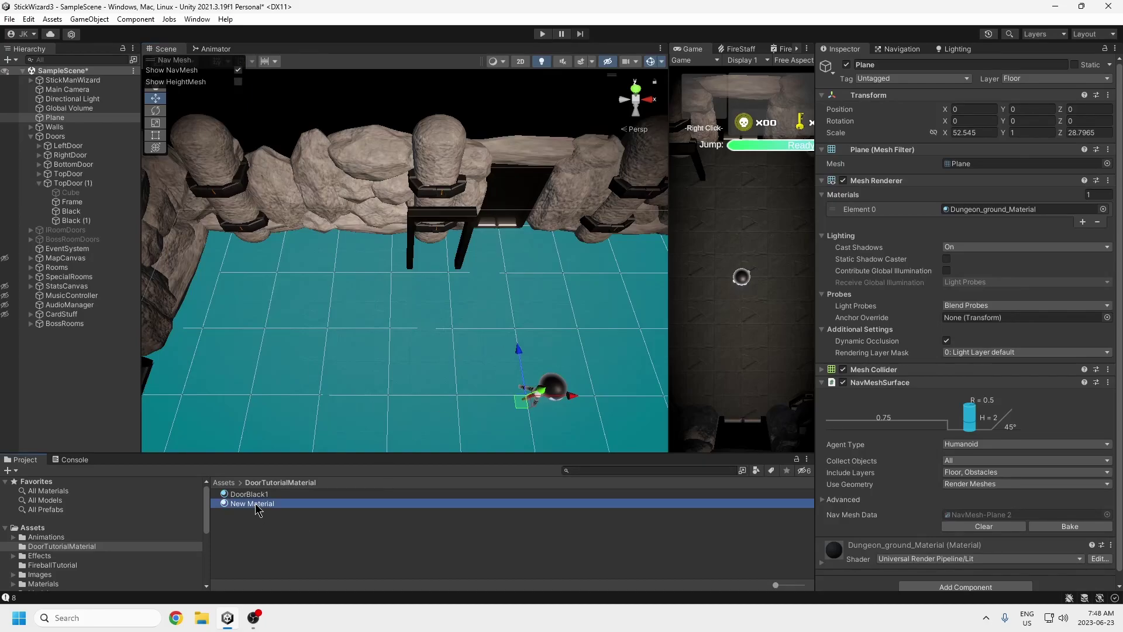
key("F2")
type("Do")
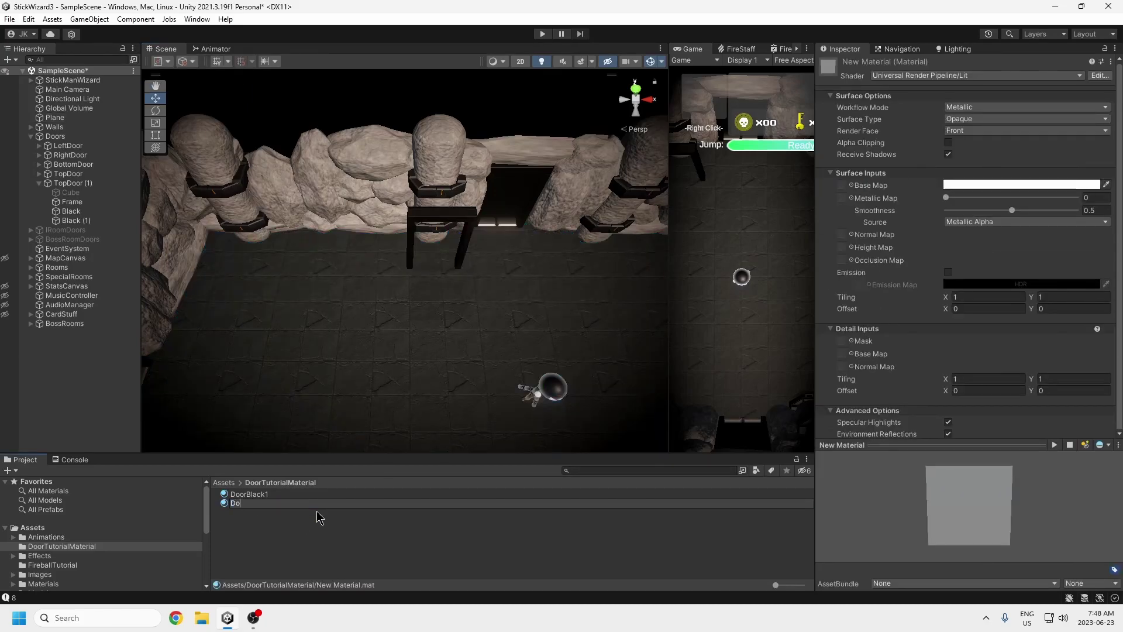
type("orBlack2")
key("Return")
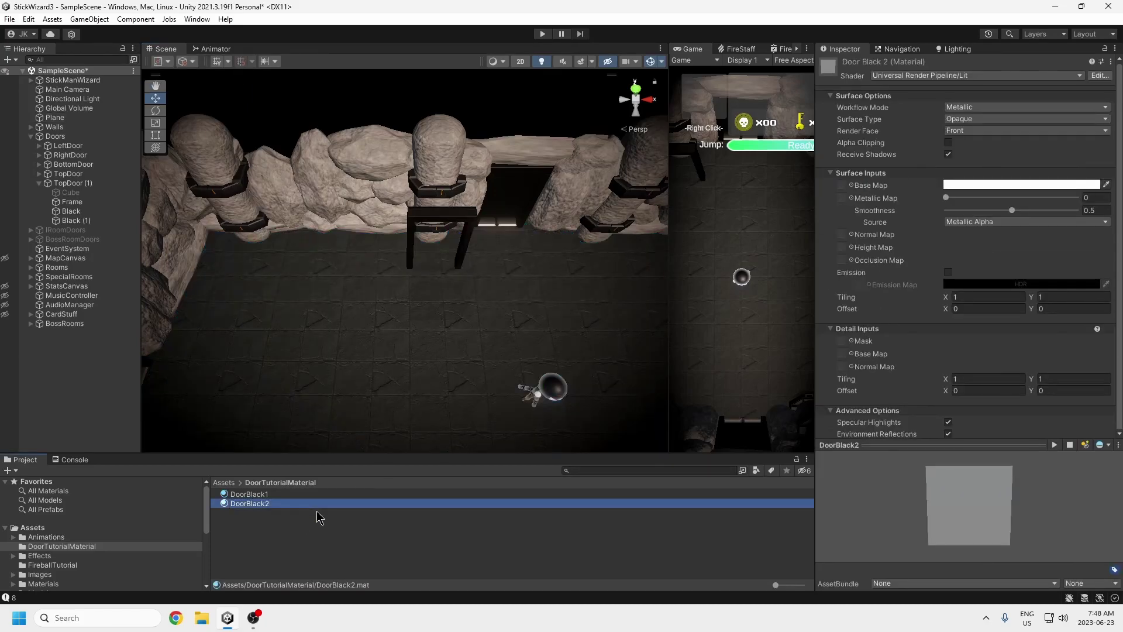
Step: Set the DoorBlack2 material's surface type to Transparent and its base color to black with alpha 67
left_click(1008, 185)
left_click(962, 119)
left_click(974, 143)
left_click(974, 196)
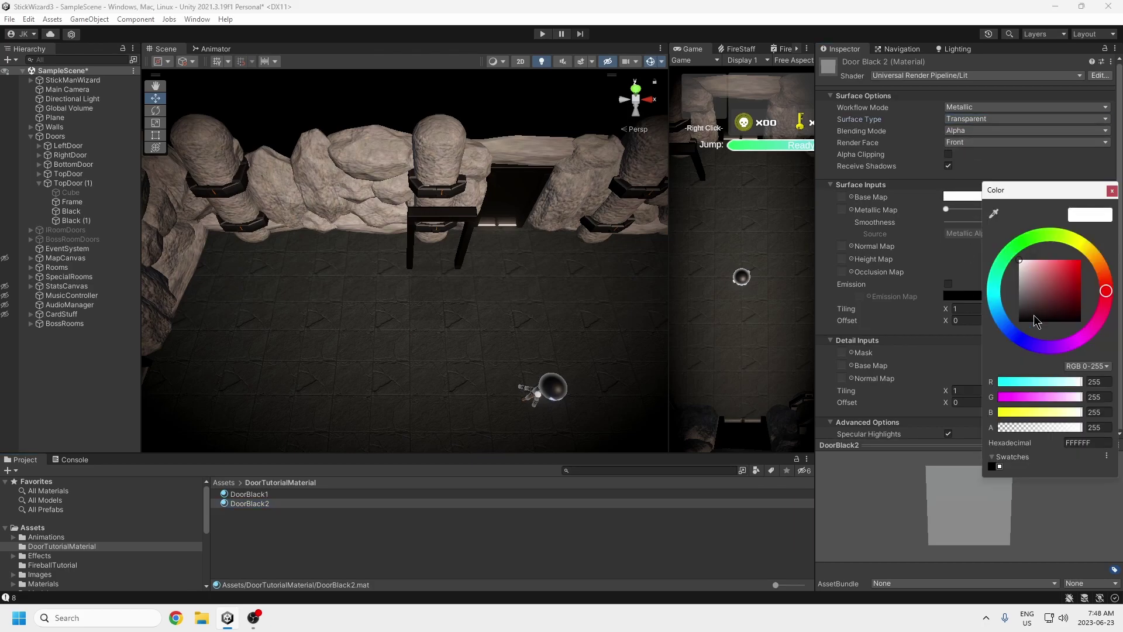
left_click(1021, 331)
left_click_drag(1083, 433, 1022, 435)
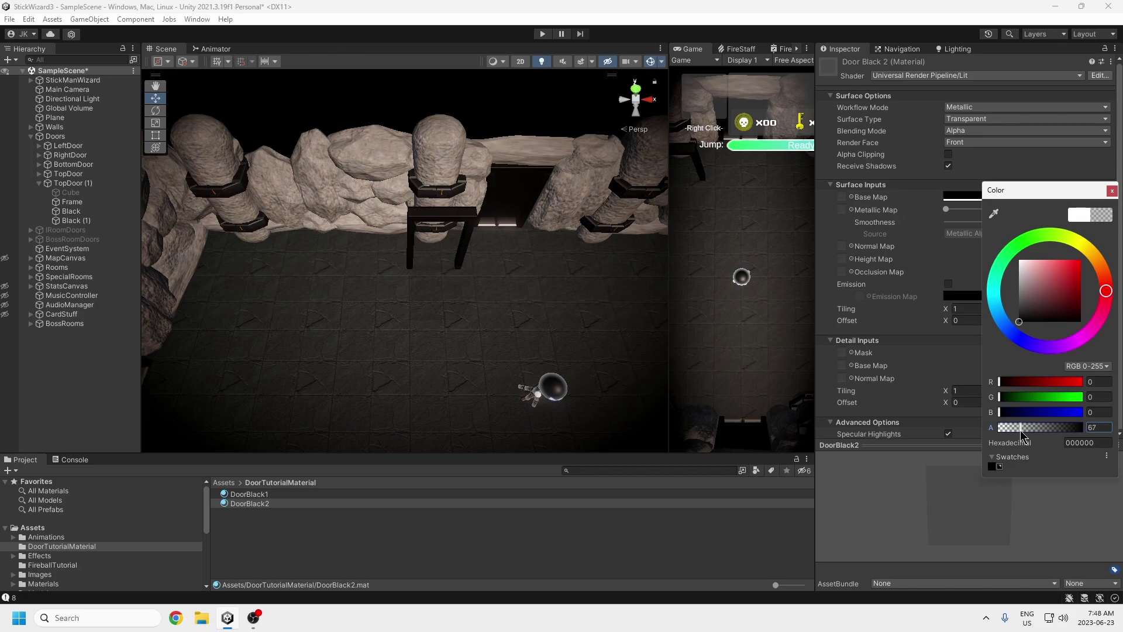
left_click(1112, 191)
Step: Assign DoorBlack2 to the Black (1) object and move it back into the door frame at X 0.03
left_click_drag(250, 505, 86, 223)
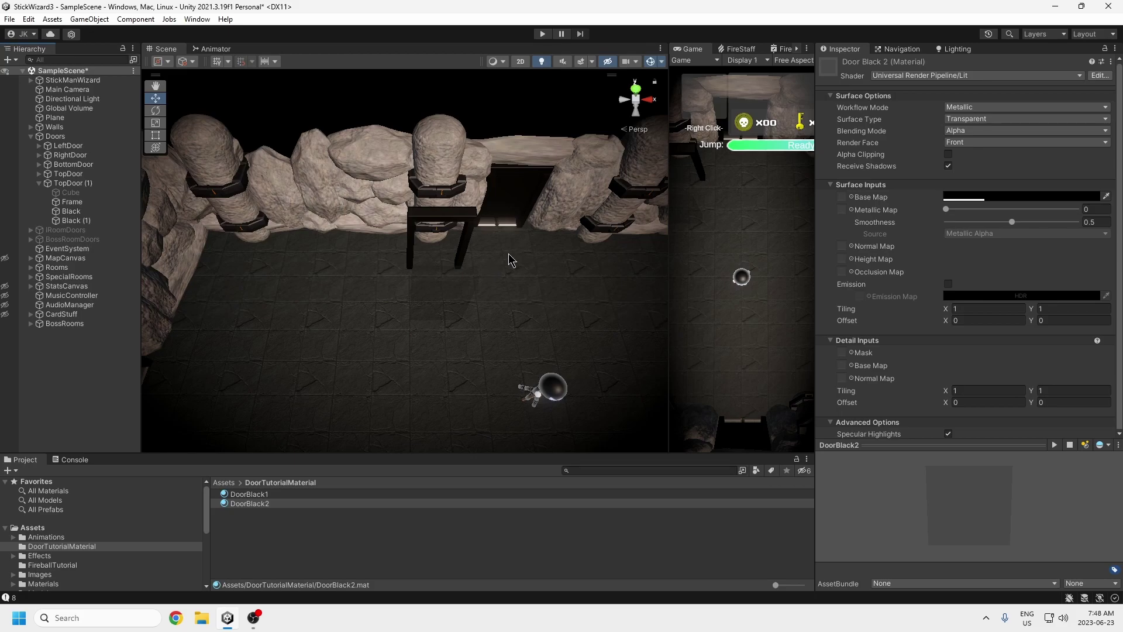
left_click(448, 301)
left_click_drag(435, 267, 434, 216)
Step: Shift the Black (1) panel slightly along its X axis away from the wall and inspect the door frame from above
scroll(434, 263, "up", 2)
left_click_drag(441, 289, 315, 308, "alt")
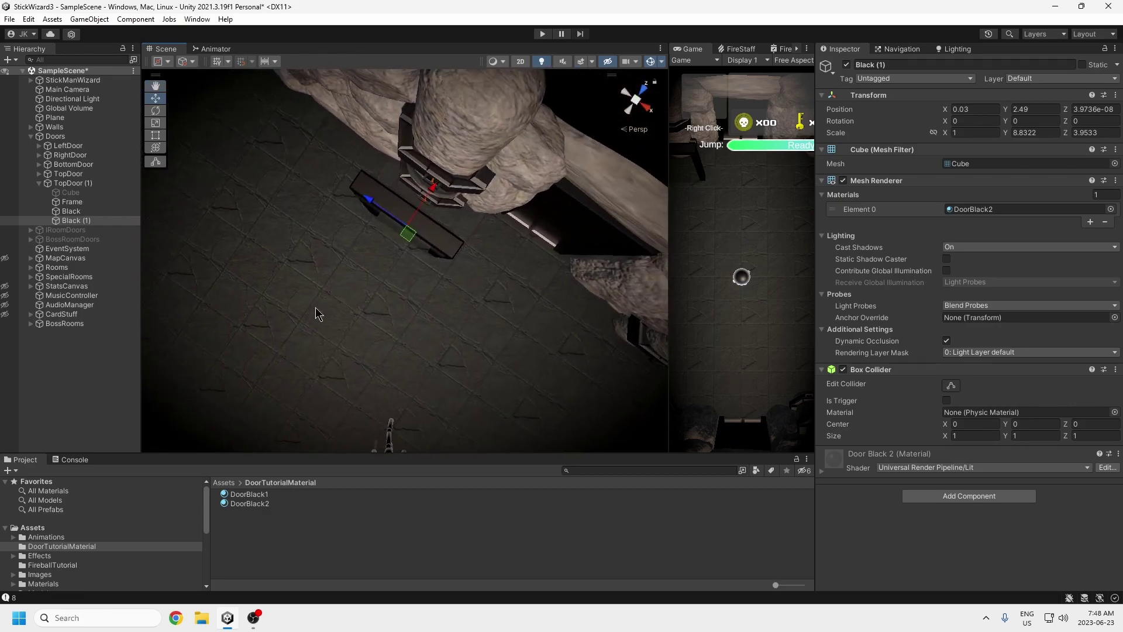
left_click_drag(440, 196, 427, 234)
scroll(402, 350, "up", 2)
mouse_move(402, 350)
left_mouse_down("alt")
mouse_move(441, 334)
mouse_move(381, 351)
left_mouse_up("alt")
middle_click_drag(381, 351, 376, 334)
left_click_drag(376, 334, 448, 275, "alt")
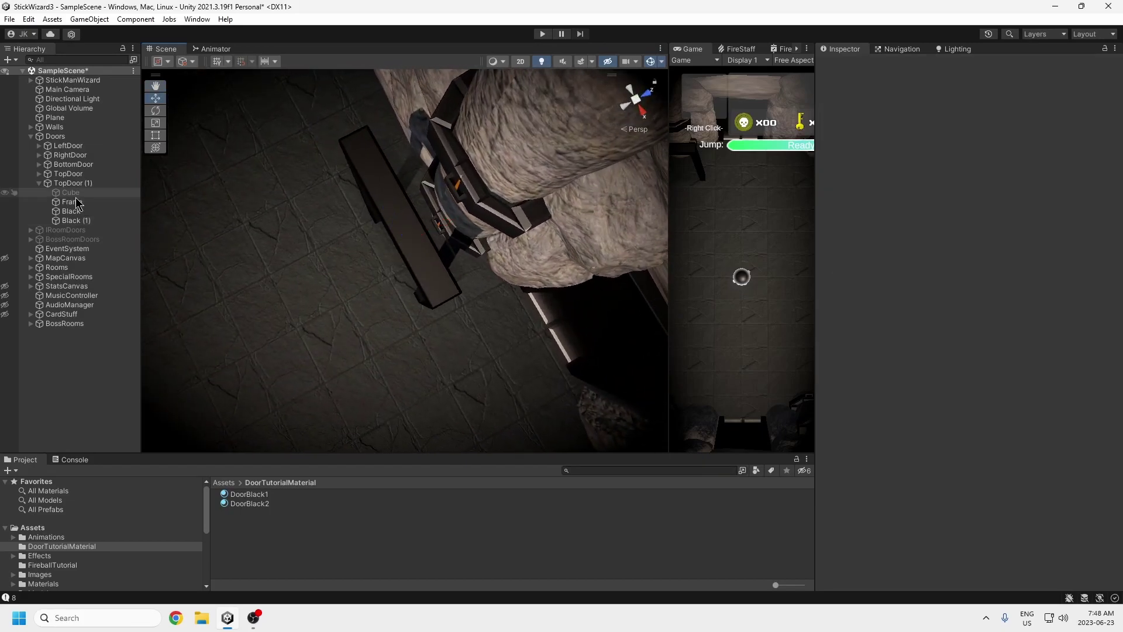
Step: Raise the base color alpha of the DoorBlack1 material to make the door panel more opaque
left_click(251, 495)
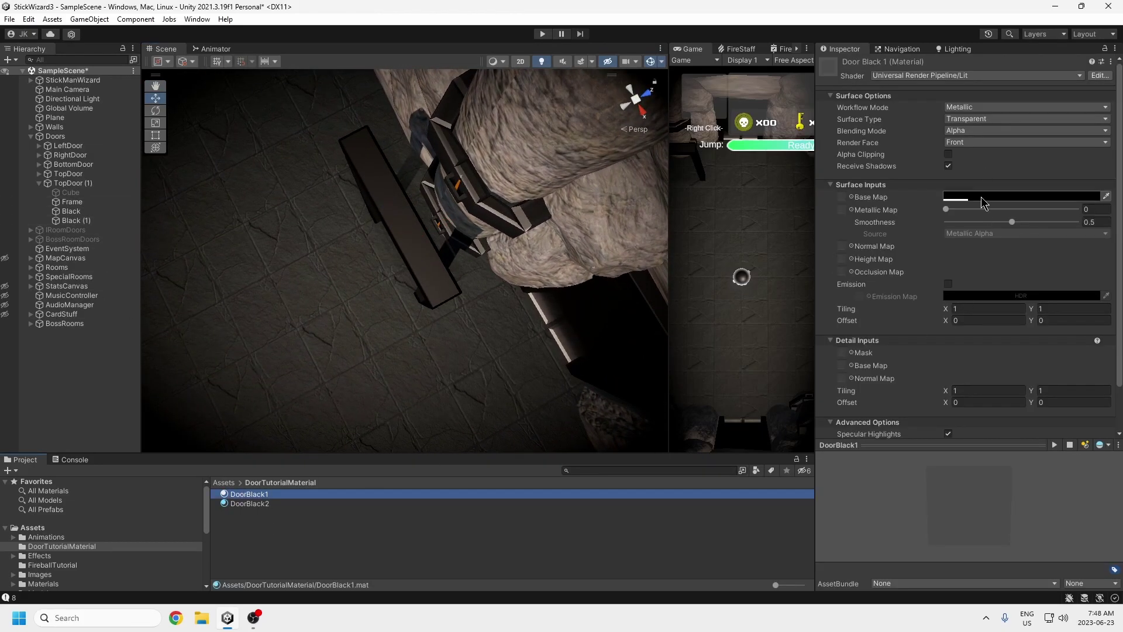
left_click(981, 197)
left_click_drag(1009, 426, 1046, 425)
left_click_drag(427, 357, 498, 286, "alt")
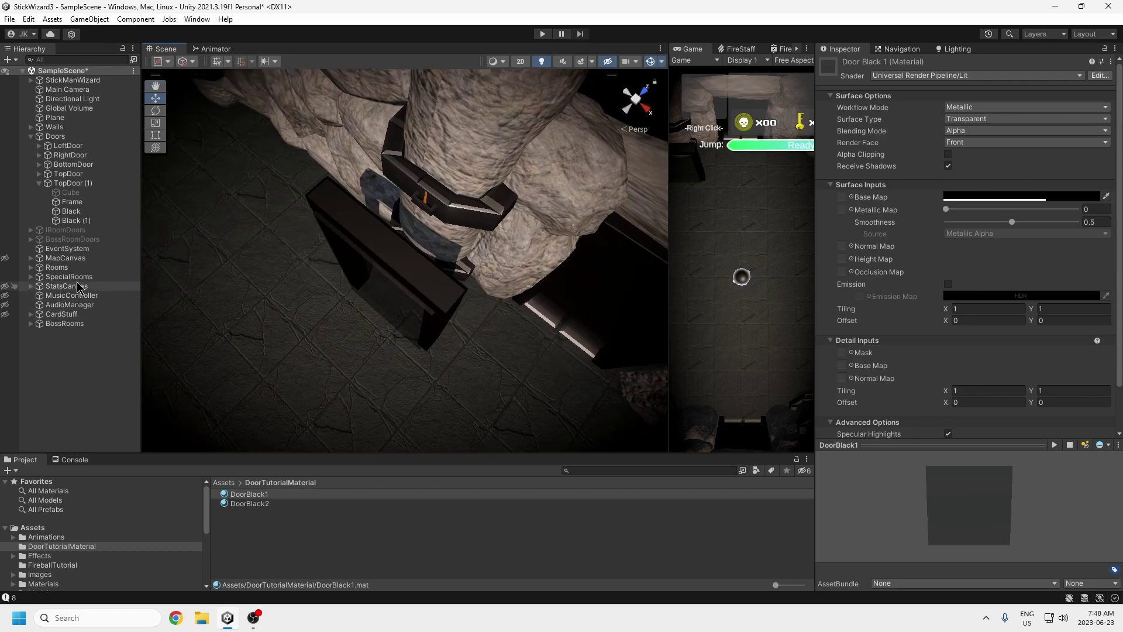
Step: Set the DoorBlack2 material's base color alpha to 255
left_click(71, 220)
left_click(1019, 209)
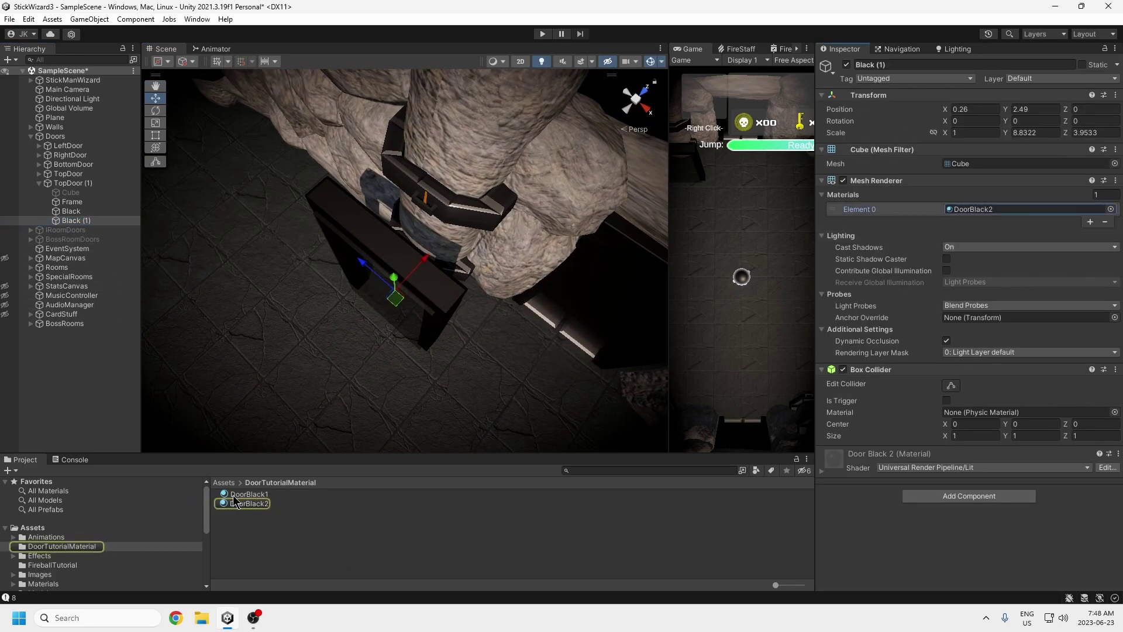
left_click(260, 504)
left_click(985, 193)
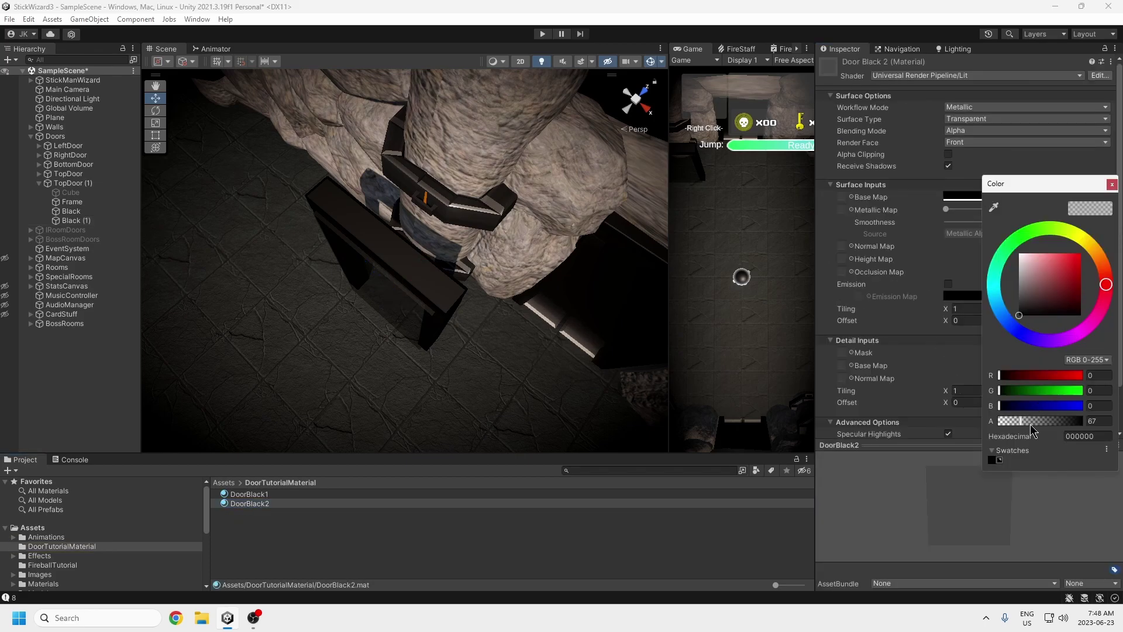
left_click_drag(1031, 426, 1080, 420)
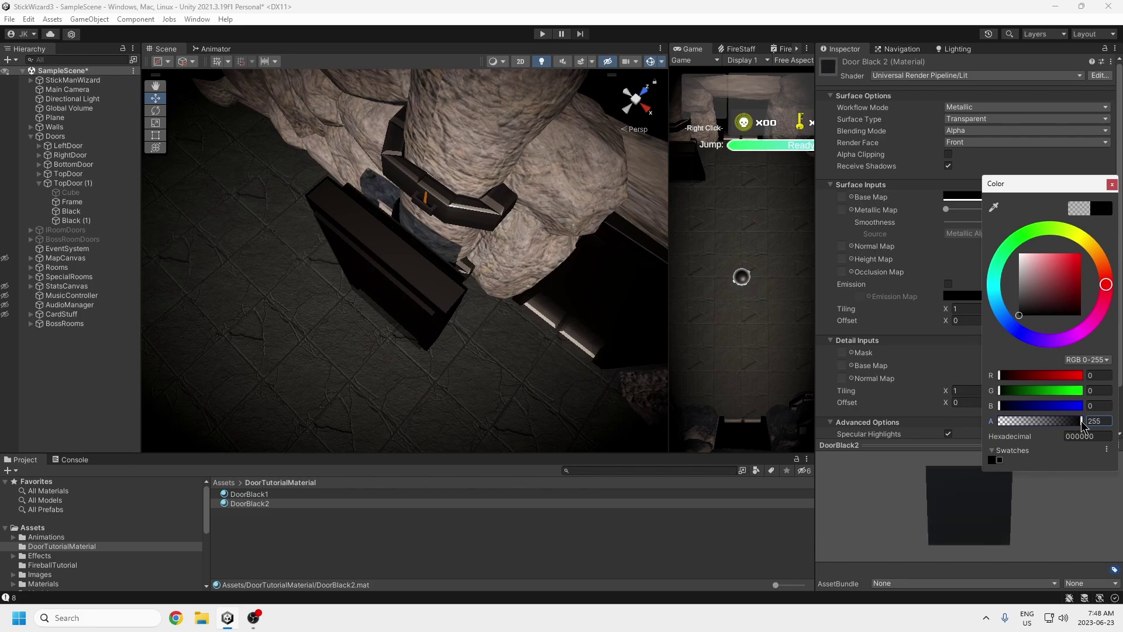
middle_click_drag(508, 351, 539, 320)
Step: Move the Black panel to X 0.14 and the Black (1) panel to X 0.25 inside the door frame
left_click(243, 497)
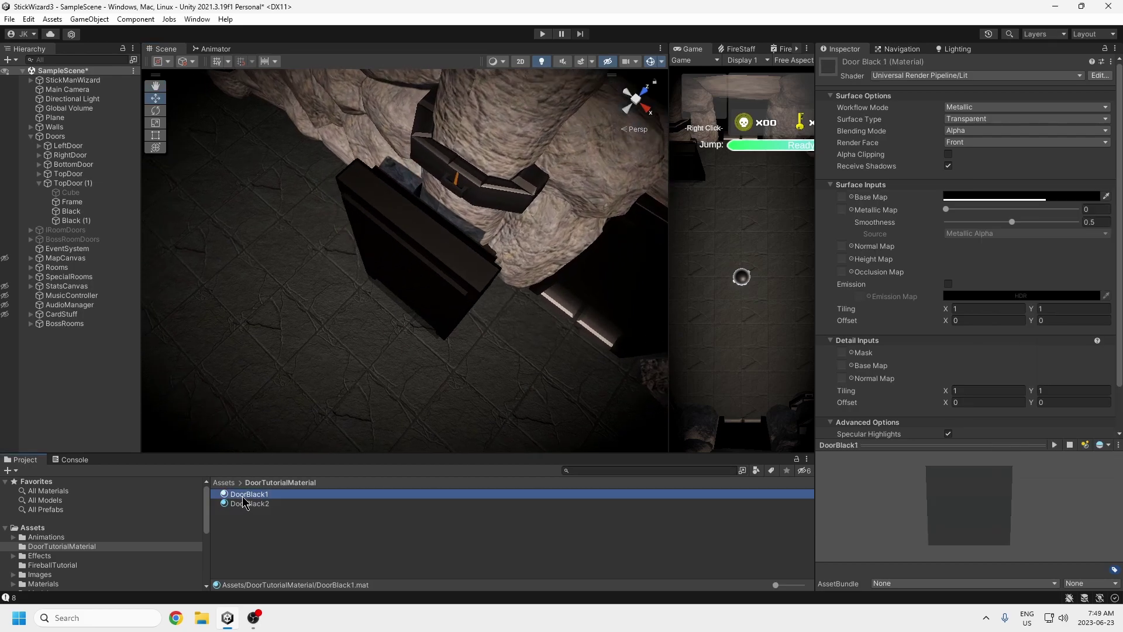
left_click(71, 210)
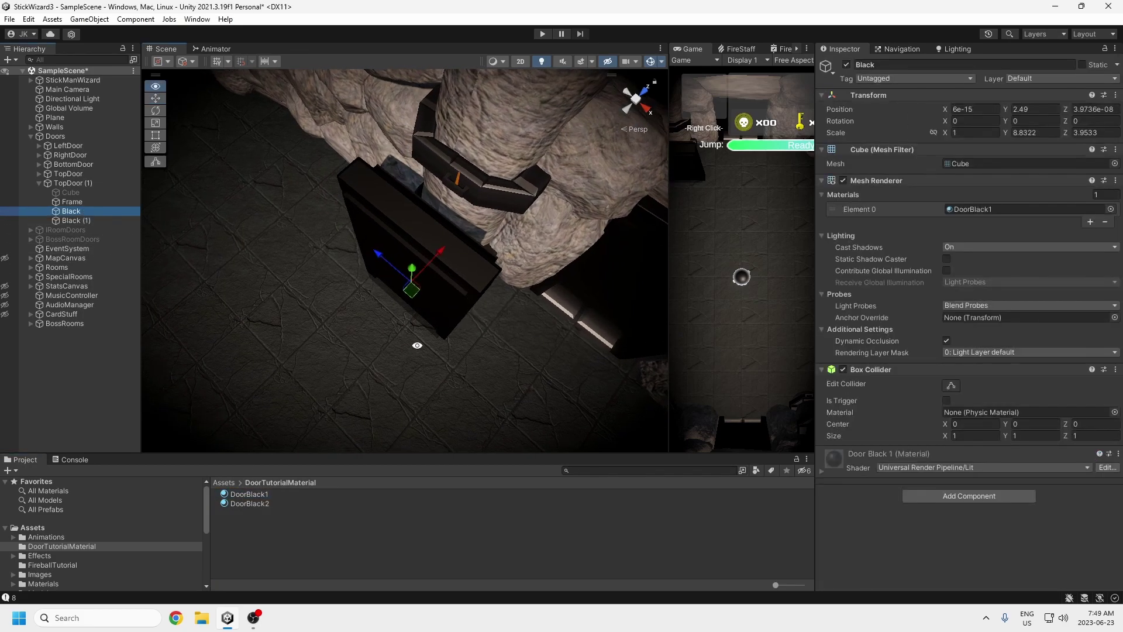
left_click_drag(417, 346, 465, 243, "alt")
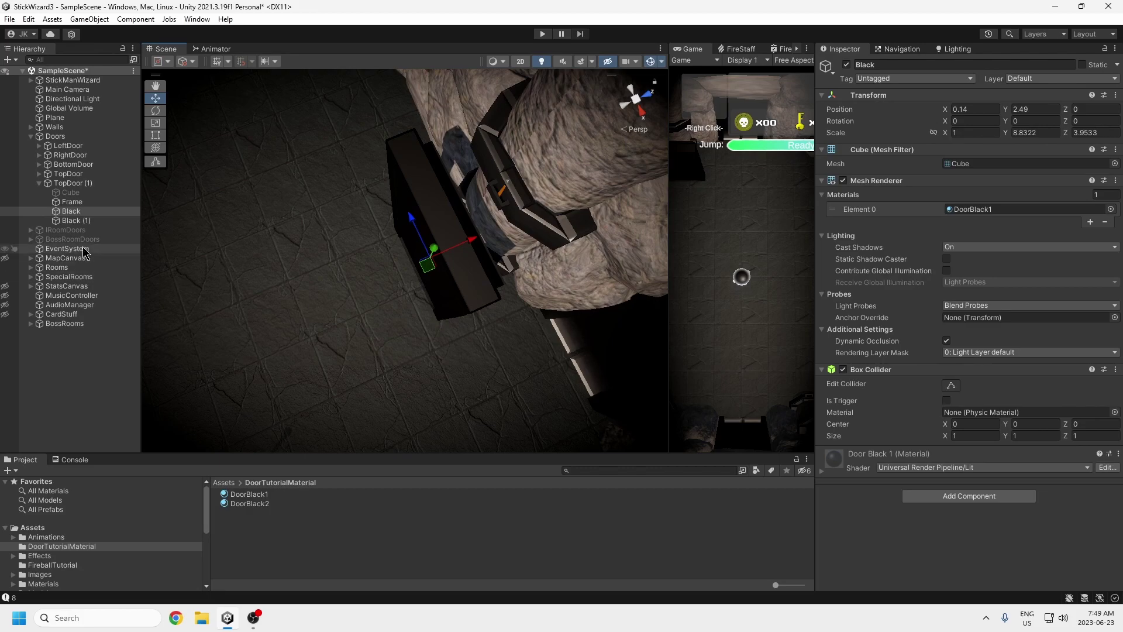
left_click(88, 220)
left_click_drag(475, 248, 465, 244)
Step: Lower the base color alpha of Black (1)'s DoorBlack2 material to 112
left_click(988, 210)
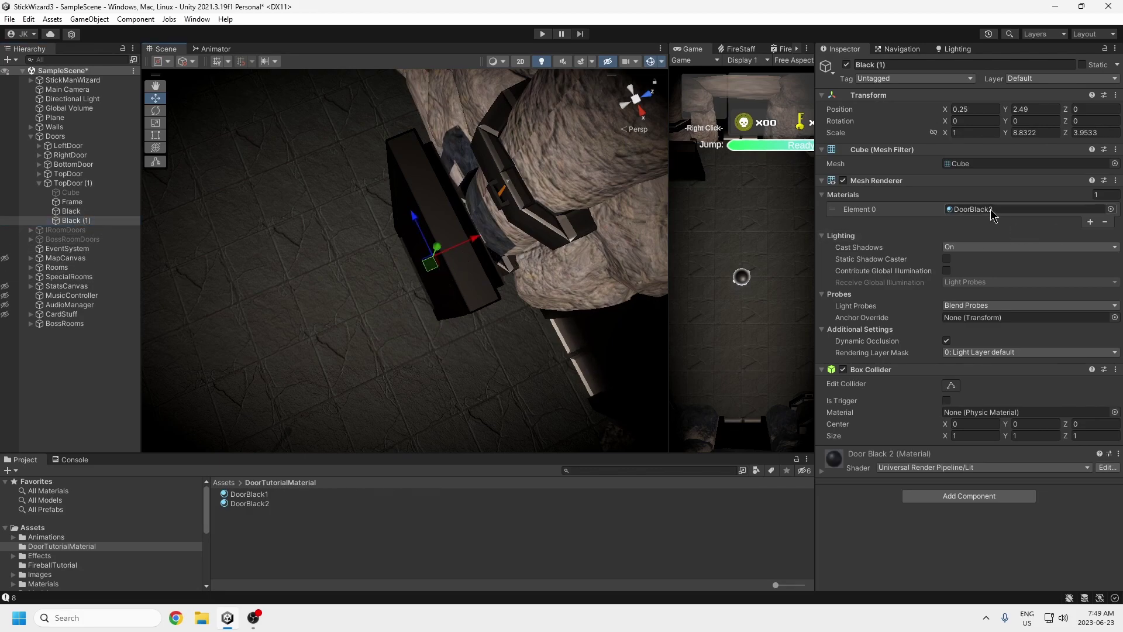
left_click(258, 505)
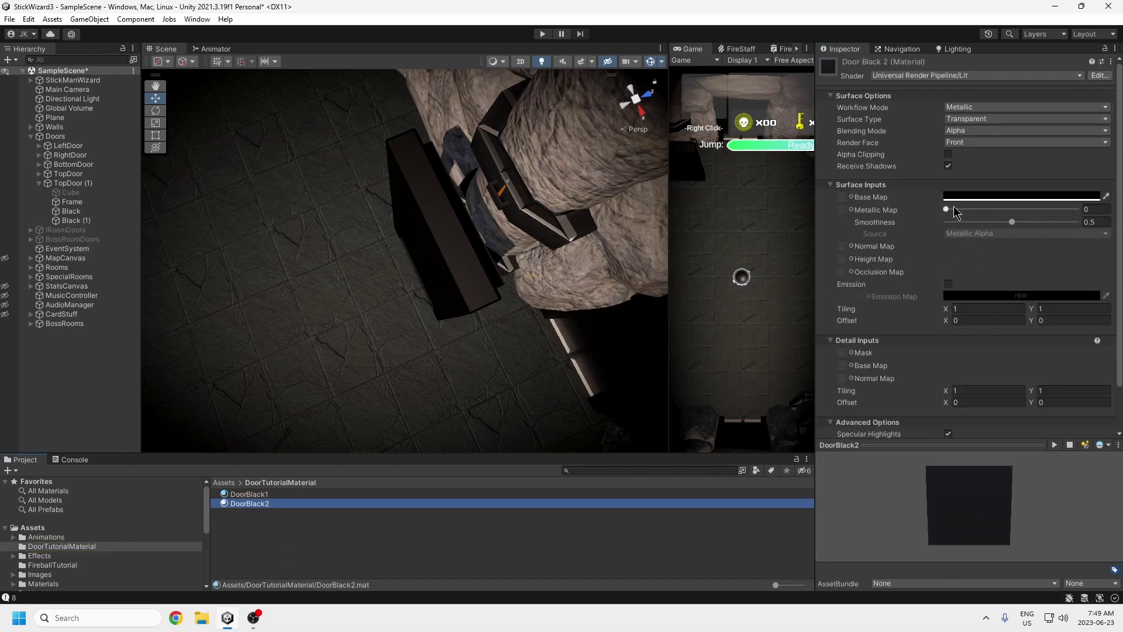
left_click(952, 197)
left_click_drag(1051, 429, 1014, 430)
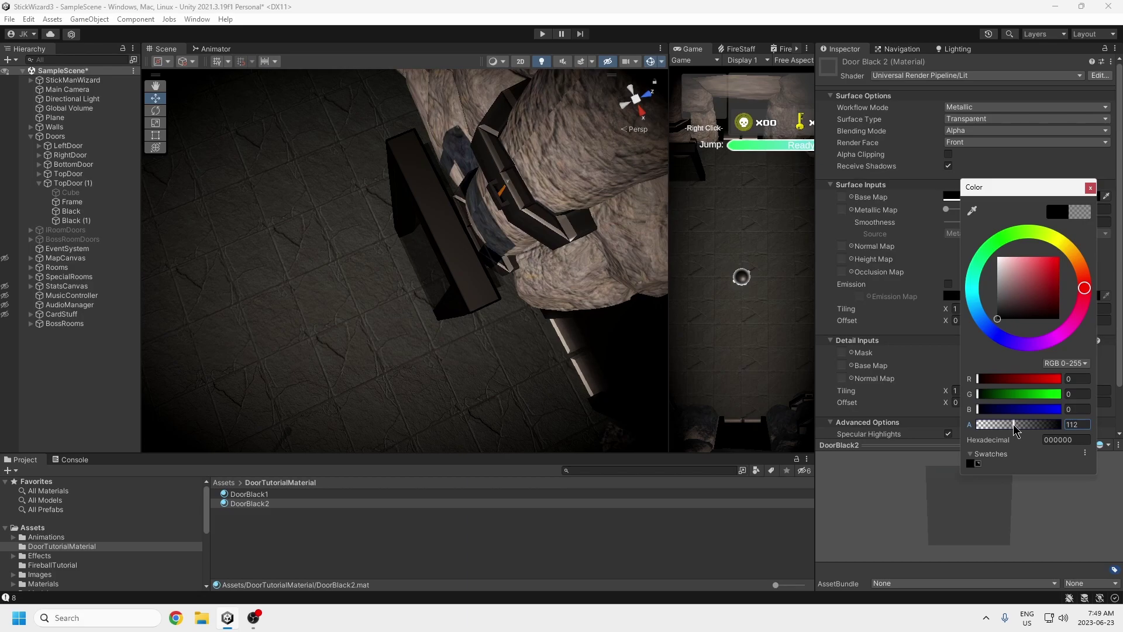
Step: Shift Black (1) to X 0.37 and duplicate it into two further panels offset along X, the last at X 0.83
left_click(76, 221)
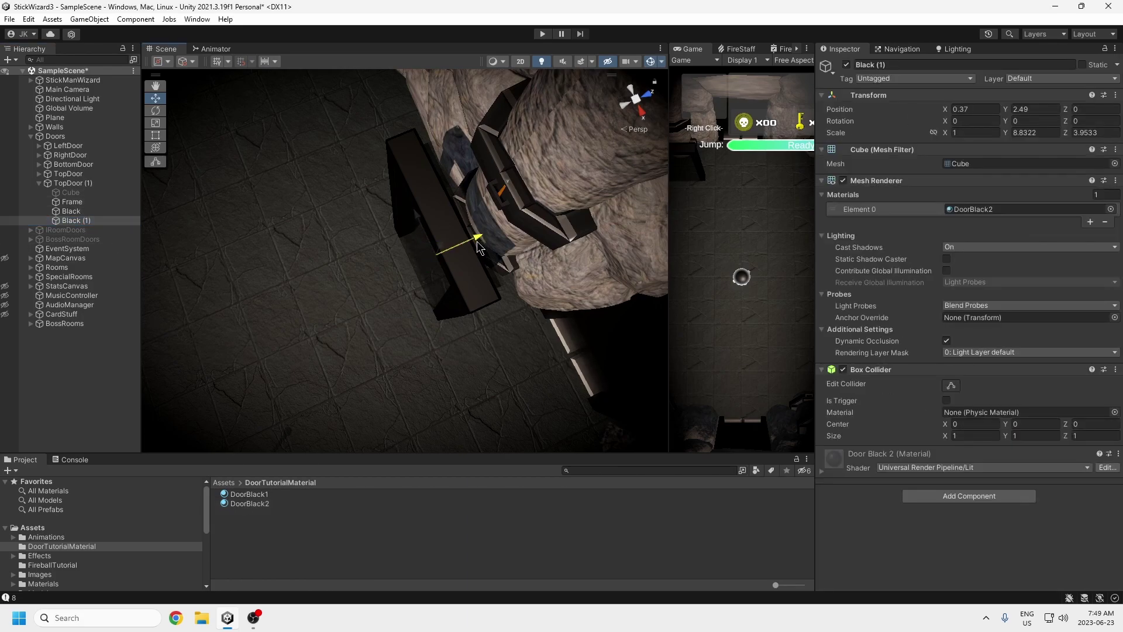
left_click(477, 241)
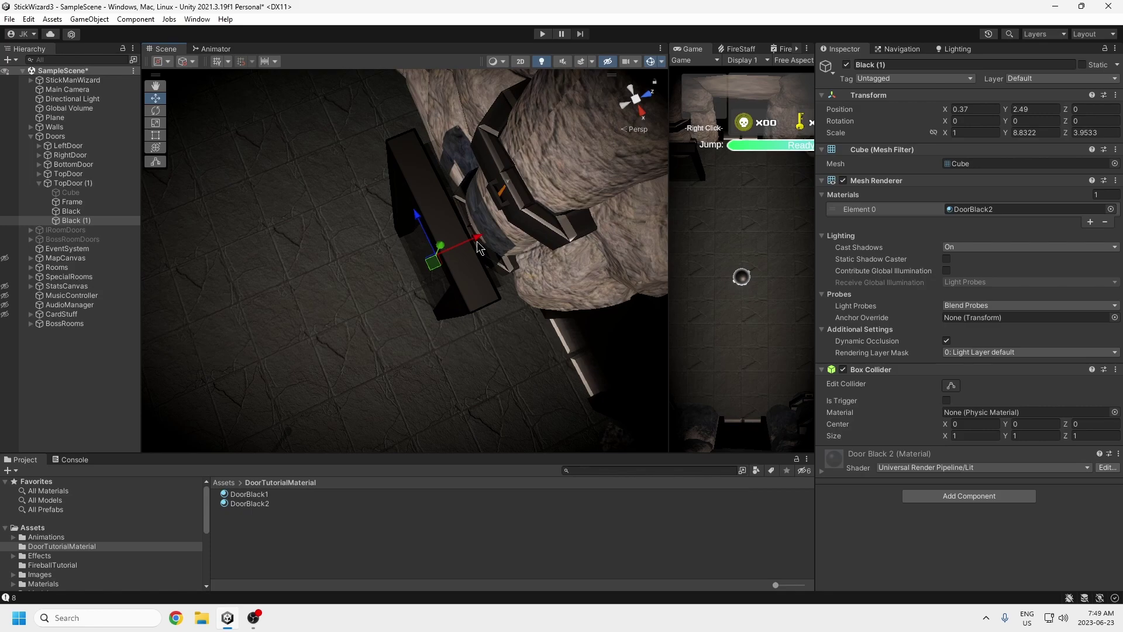
left_click(80, 220)
key("ctrl+d")
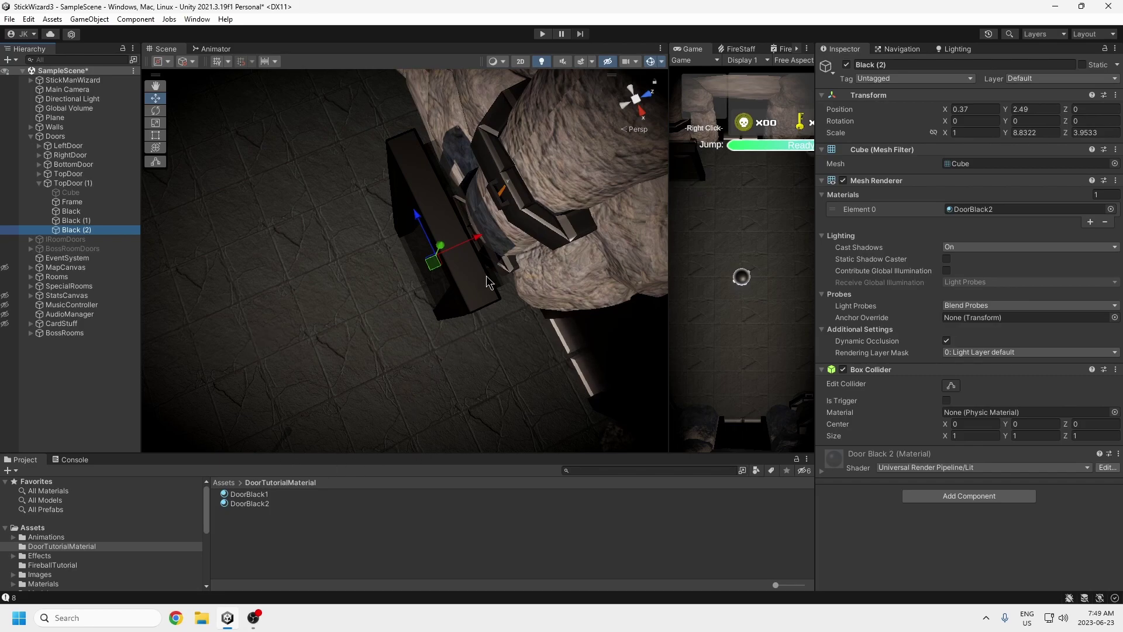
left_click_drag(479, 240, 483, 237)
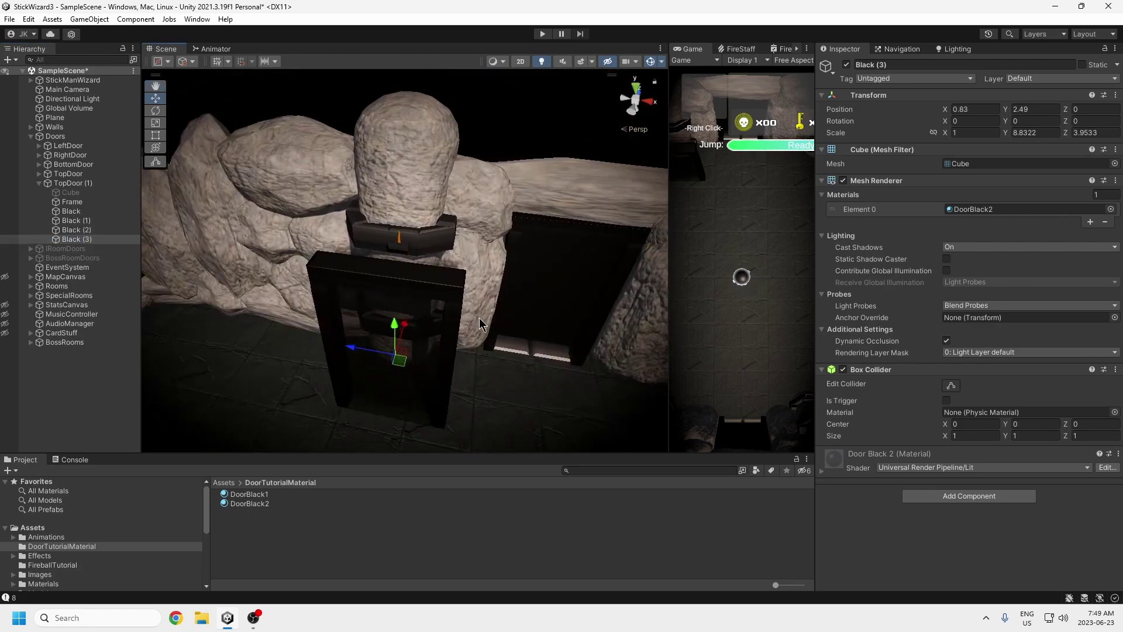
Step: Raise the DoorBlack2 material's base color alpha to 163
left_click_drag(479, 318, 498, 338, "alt")
middle_click_drag(537, 342, 478, 359)
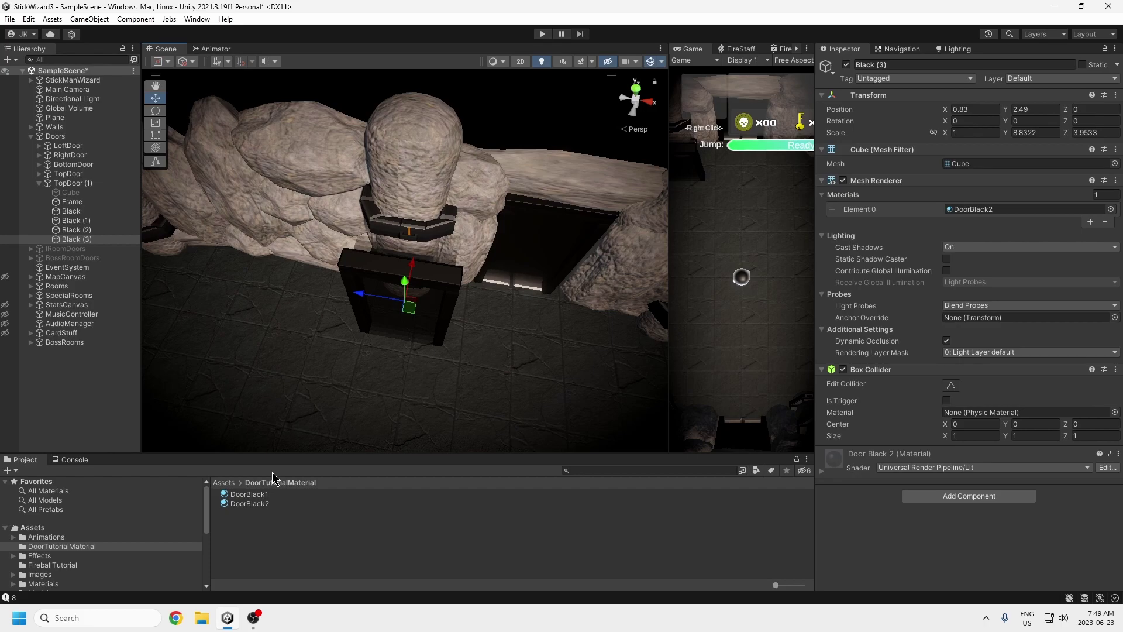
left_click(249, 503)
left_click(994, 198)
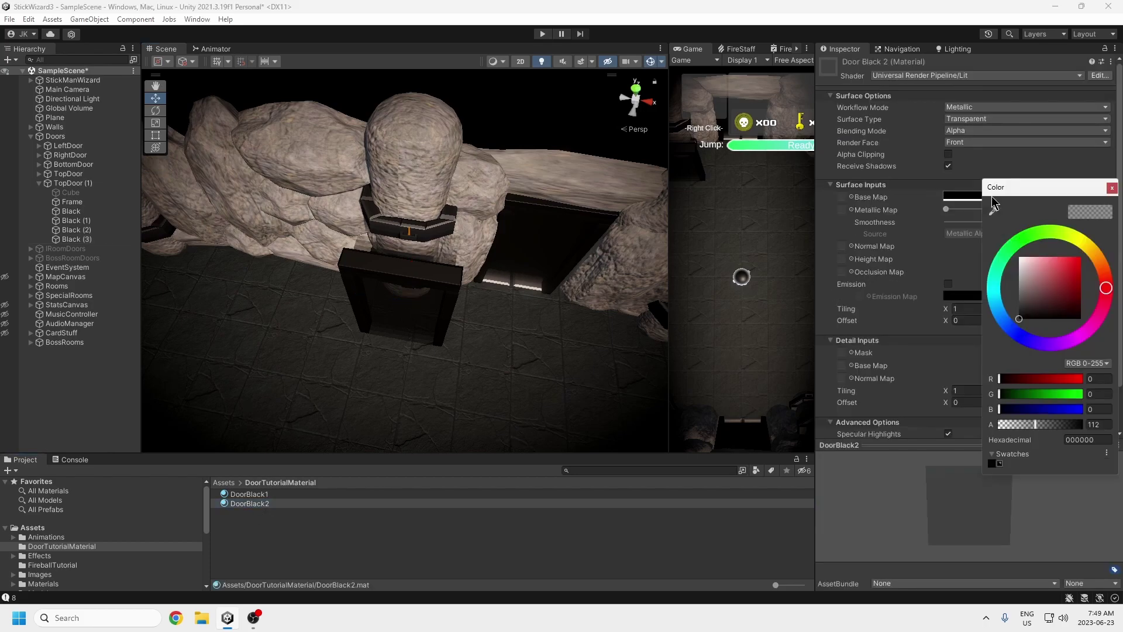
left_click(1038, 425)
left_click_drag(1039, 426, 1049, 431)
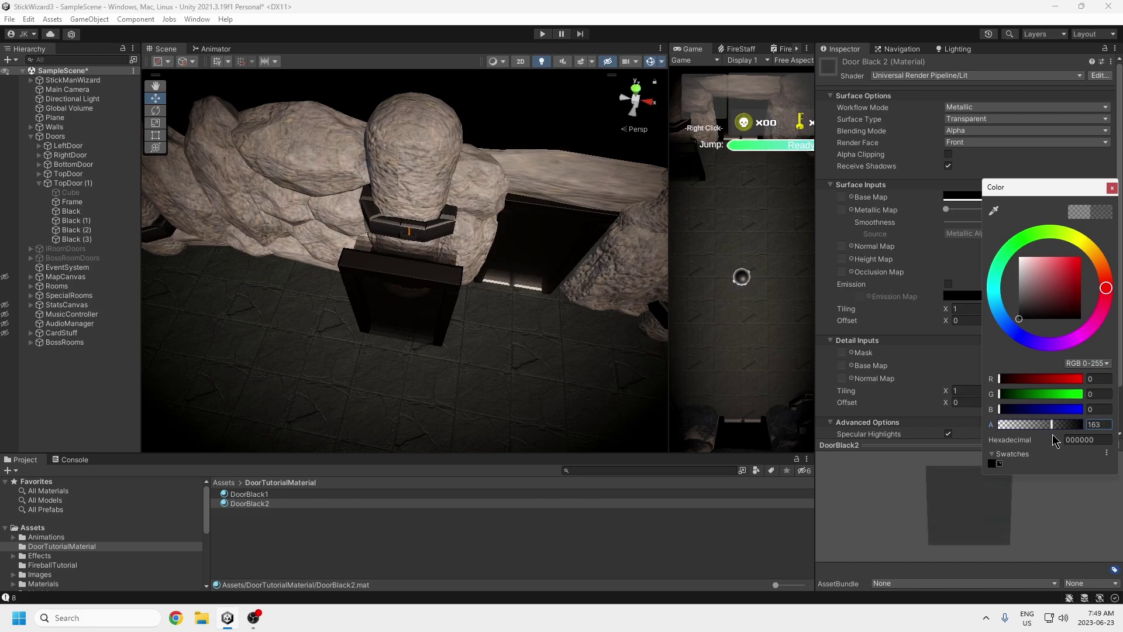
Step: Examine the layered door and the surrounding room walls from several angles, including from above
middle_click_drag(462, 338, 468, 245)
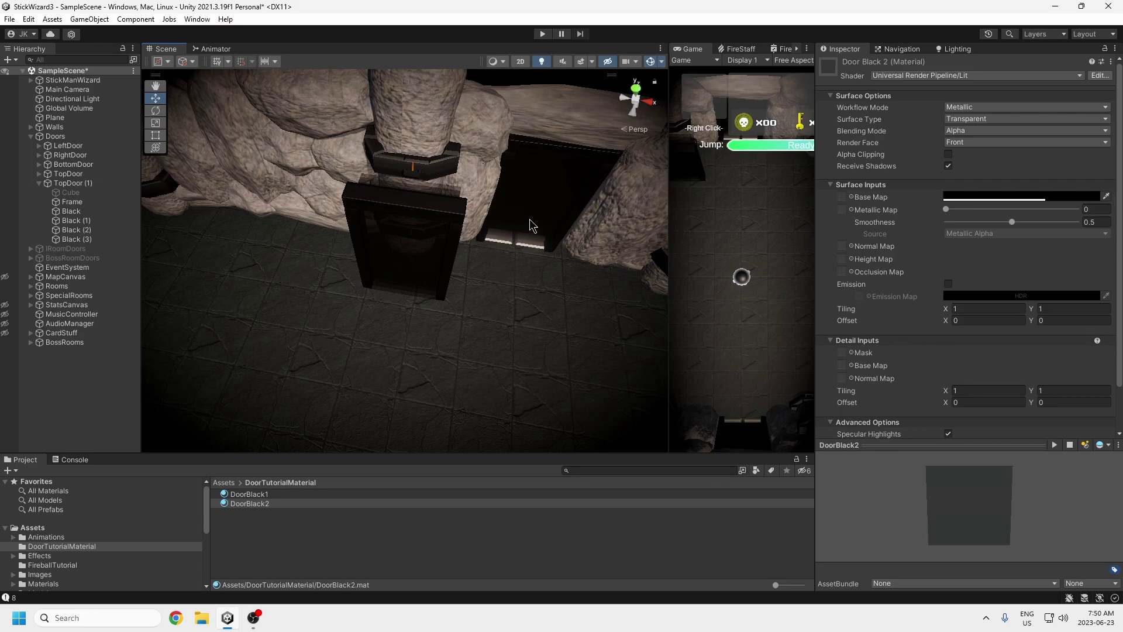
left_click_drag(529, 223, 587, 275, "alt")
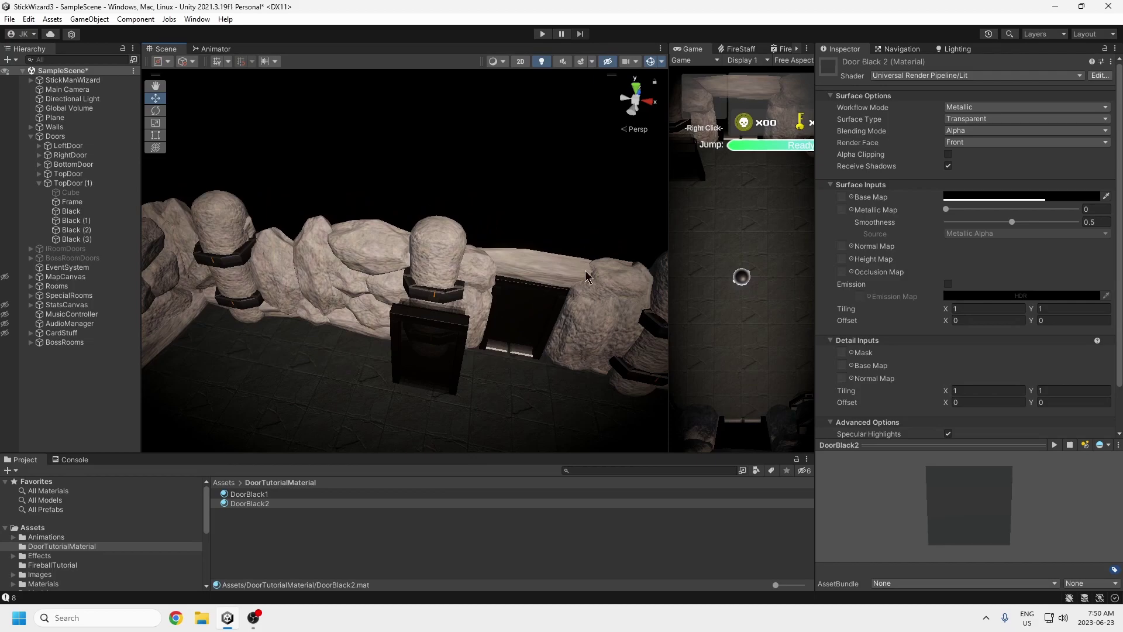
left_click(585, 270)
left_click_drag(598, 235, 350, 218, "alt")
middle_click_drag(310, 241, 491, 361)
left_click_drag(441, 318, 630, 412, "alt")
scroll(511, 330, "up", 5)
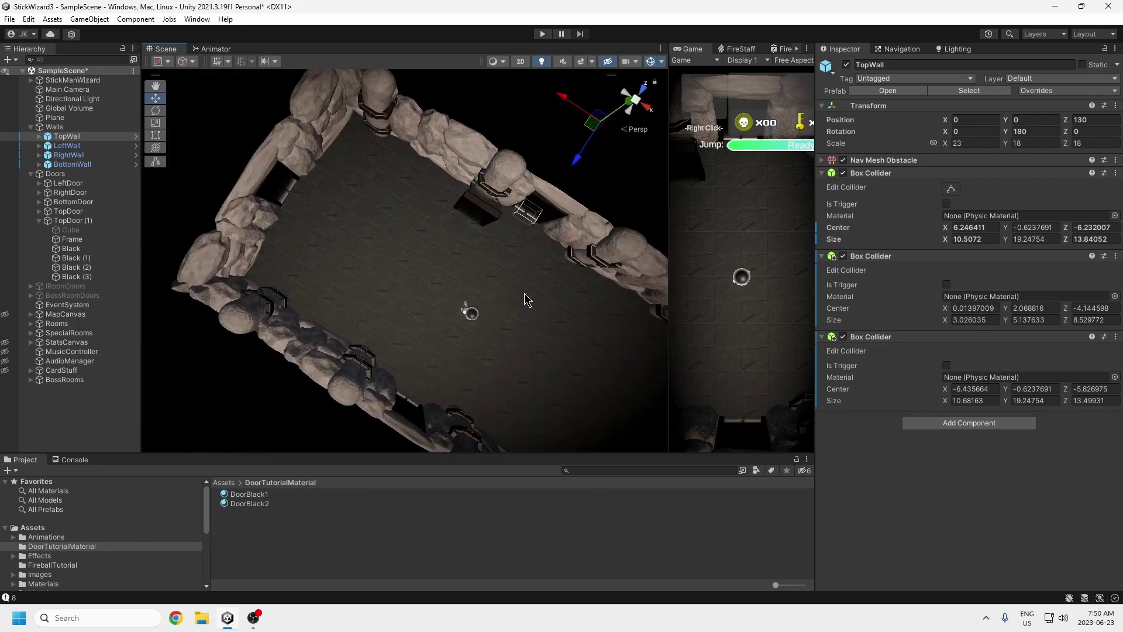
left_click_drag(527, 296, 580, 251, "alt")
middle_click_drag(559, 293, 482, 285)
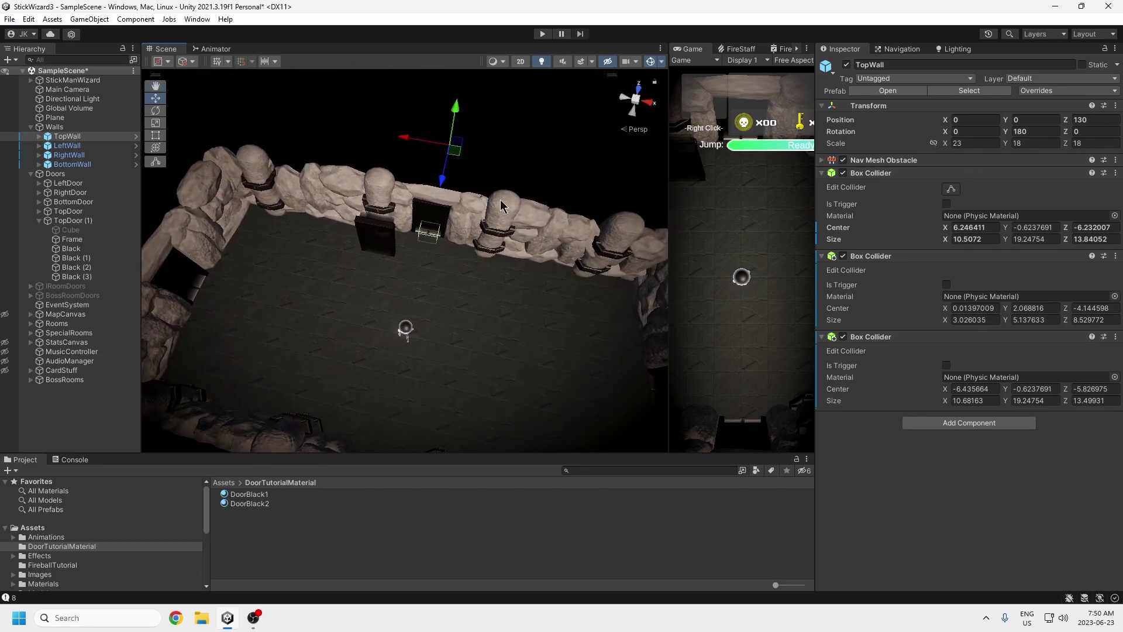
left_click_drag(465, 231, 509, 363, "alt")
middle_click_drag(452, 274, 458, 320)
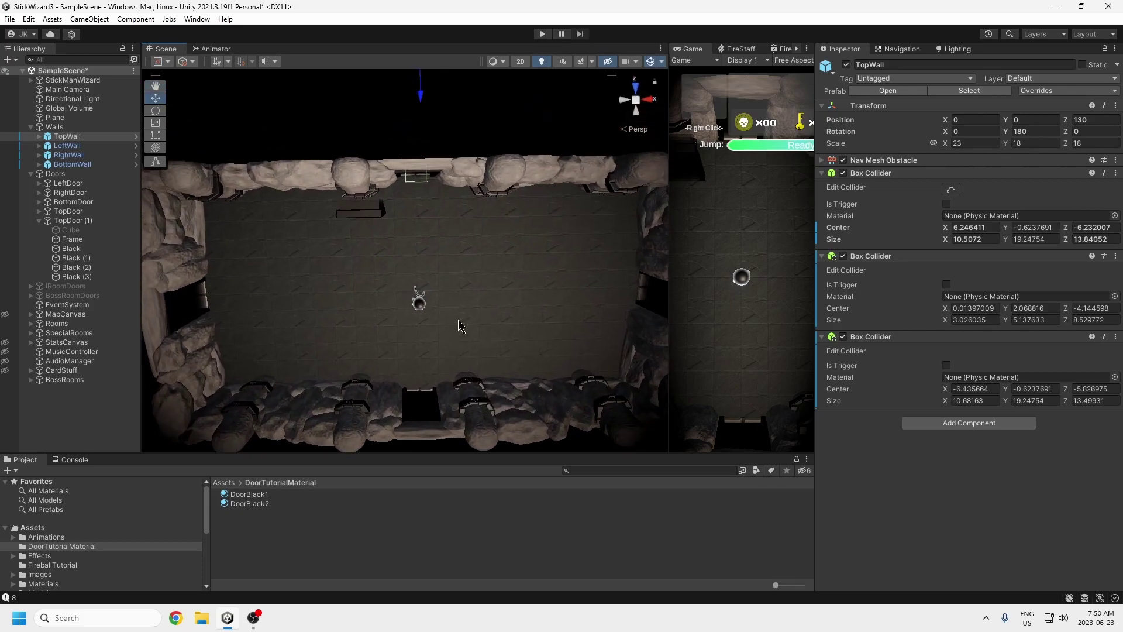
middle_click_drag(516, 347, 465, 311)
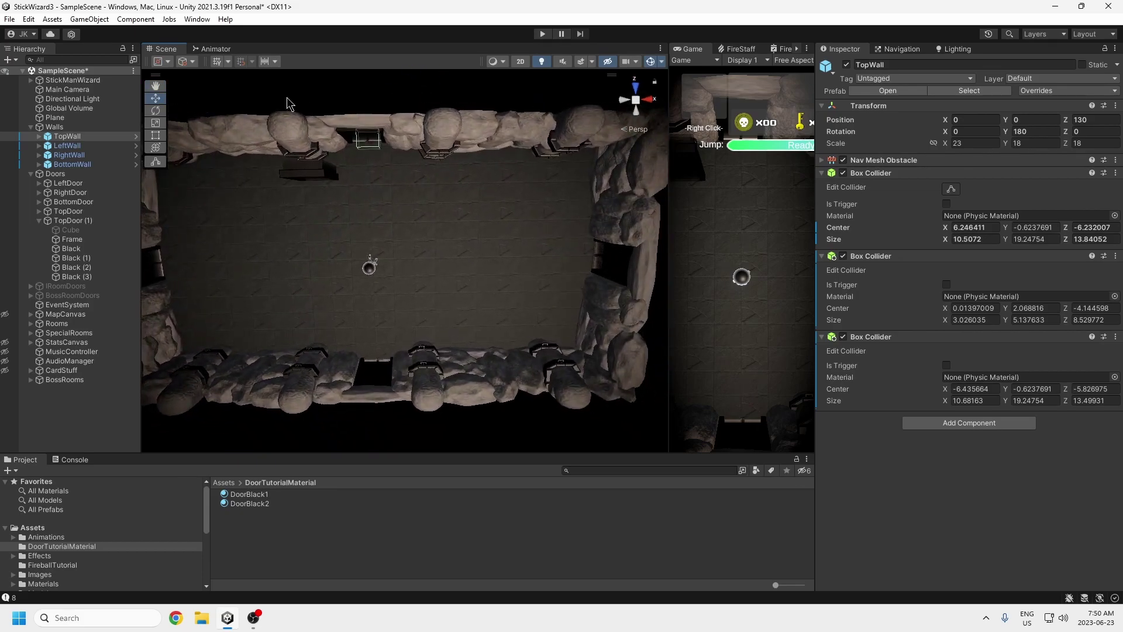
middle_click_drag(389, 148, 415, 182)
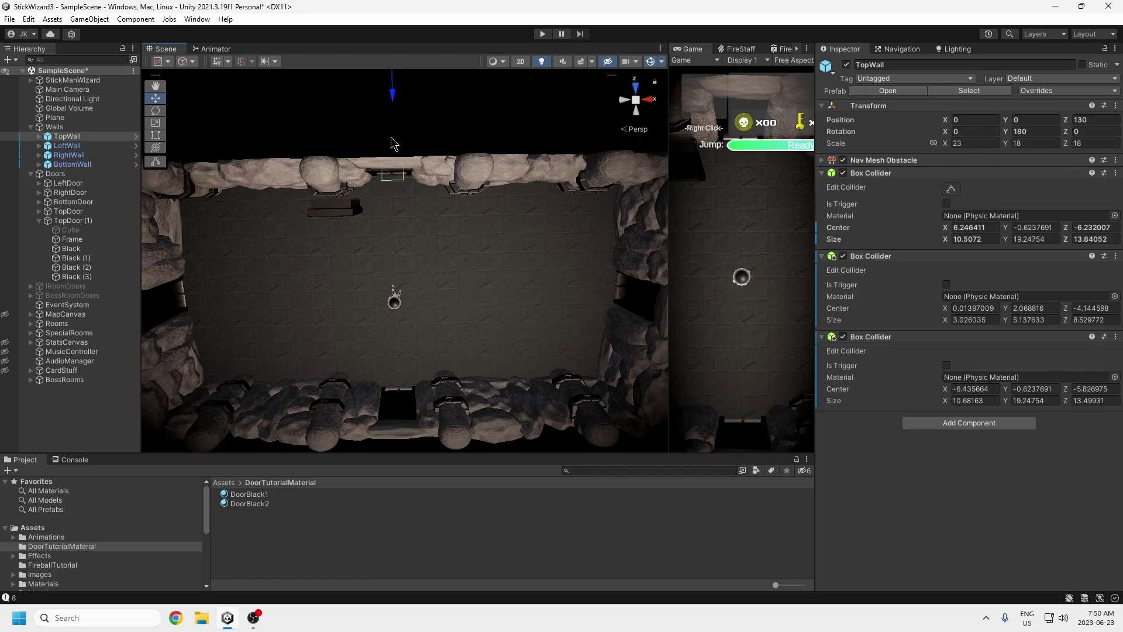
middle_click_drag(419, 263, 485, 281)
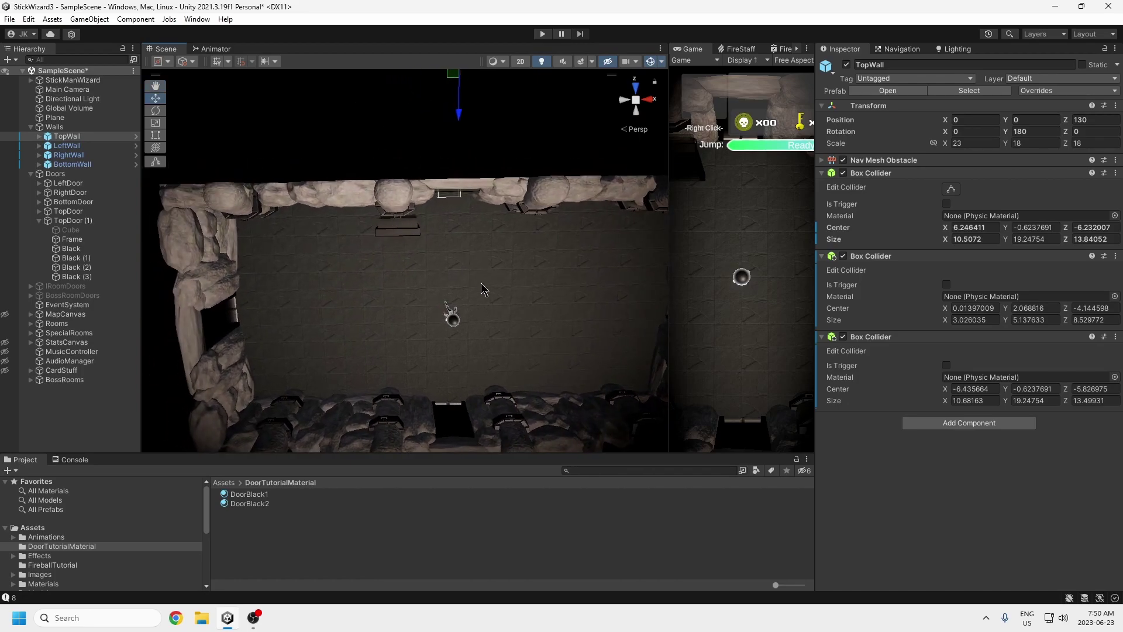
left_click_drag(481, 289, 449, 301, "alt")
scroll(465, 322, "up", 4)
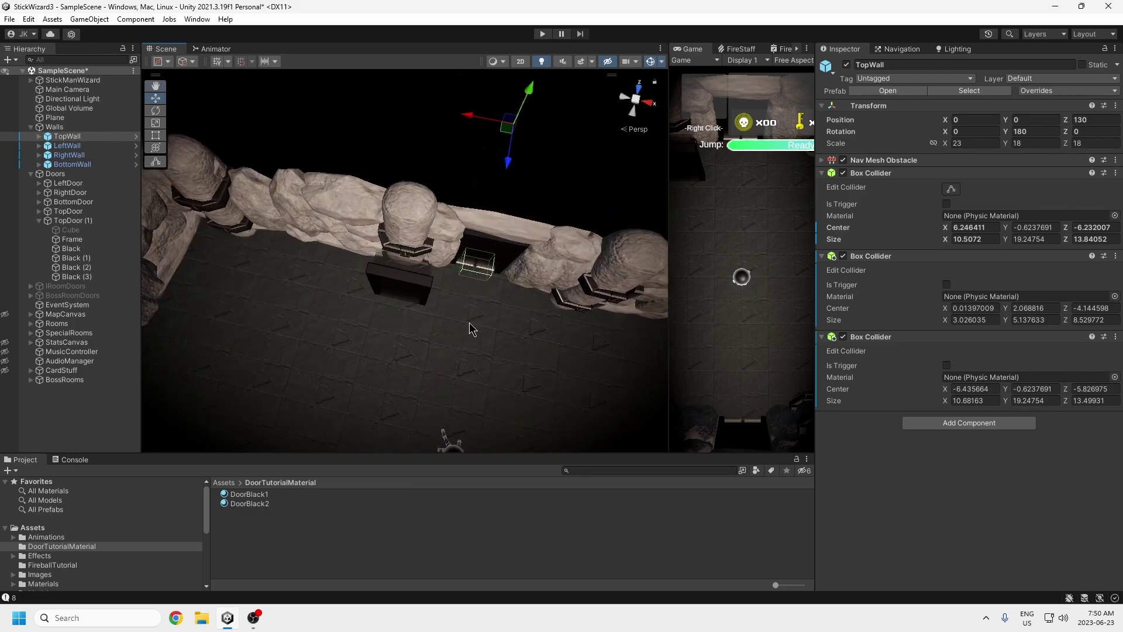
Step: Duplicate the Black (3) panel and assign the existing DoorBlack material to the copy
left_click(417, 299)
key("ctrl+d")
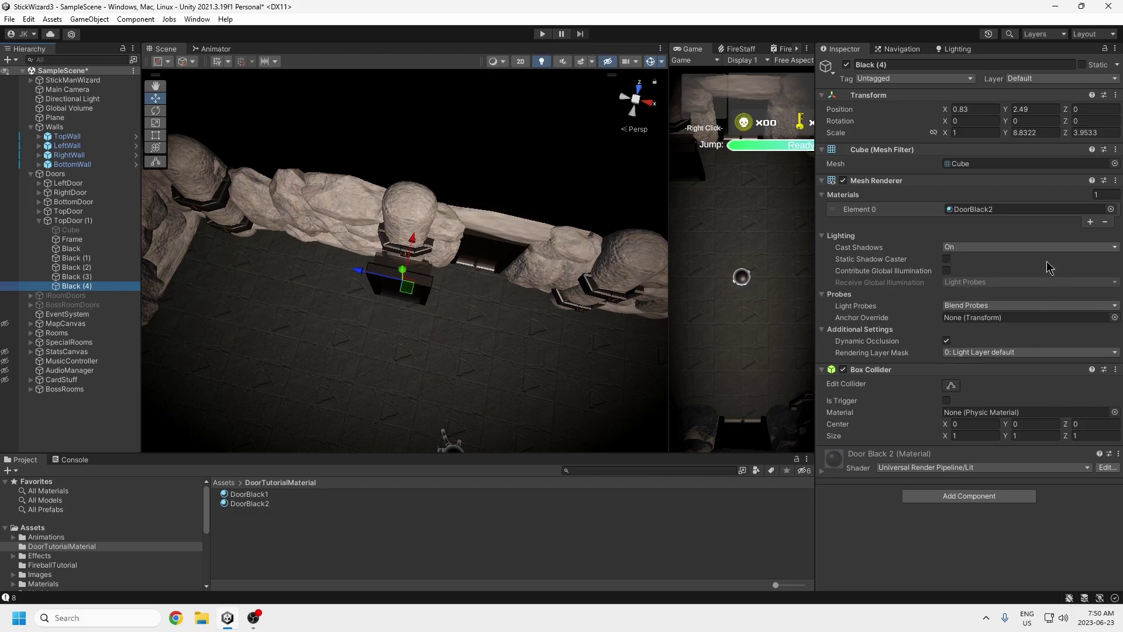
right_click(264, 532)
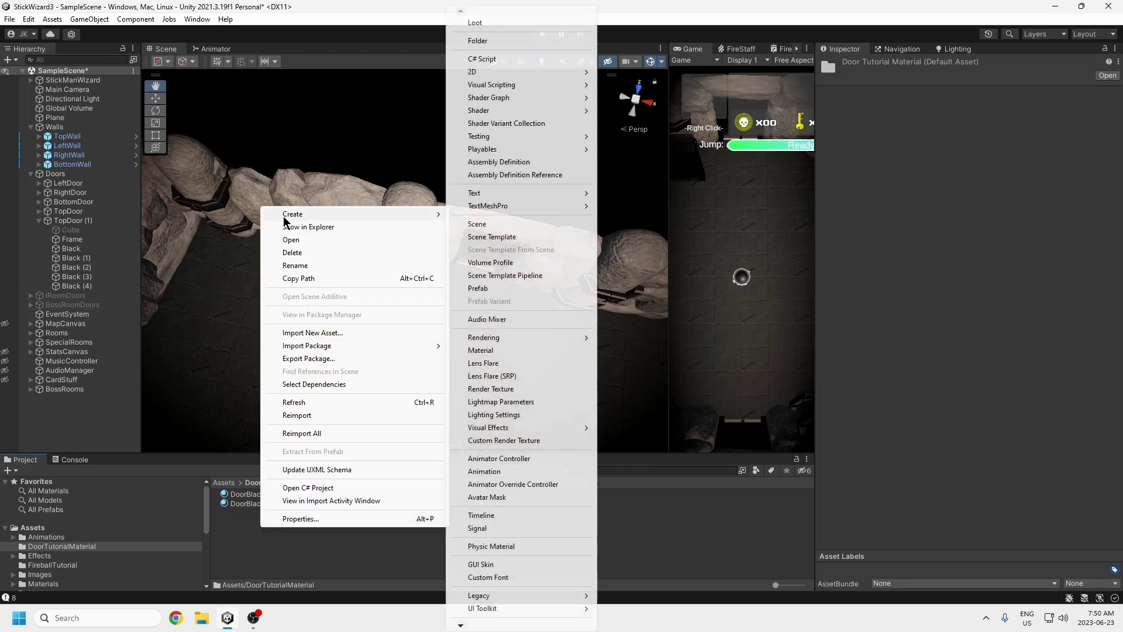
left_click(76, 286)
left_click(998, 209)
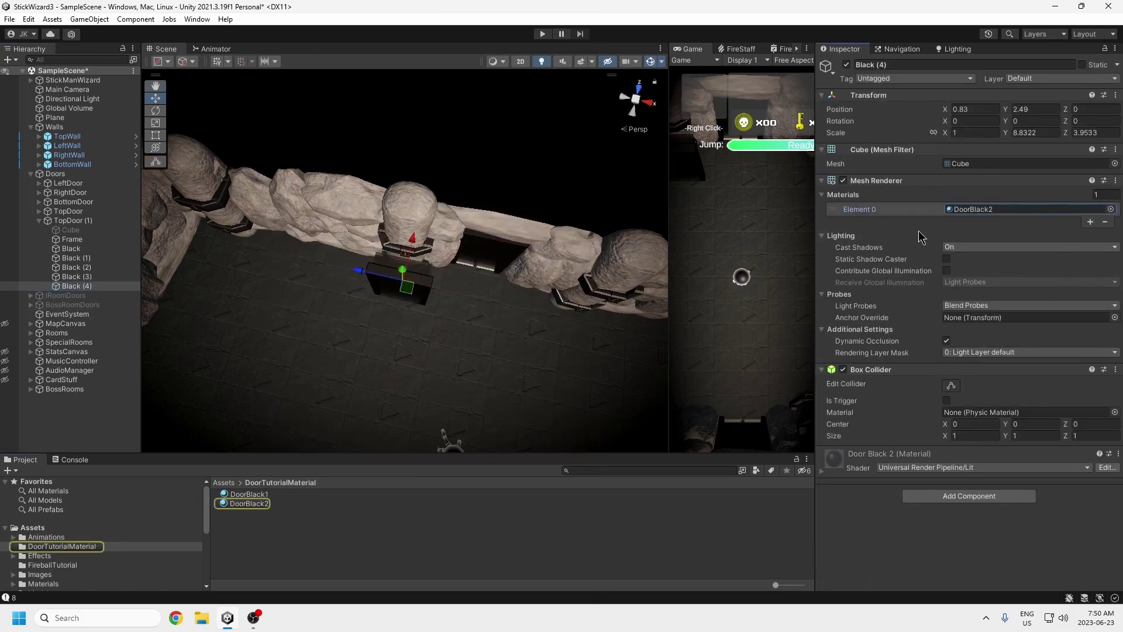
left_click(1111, 209)
type("doorbl")
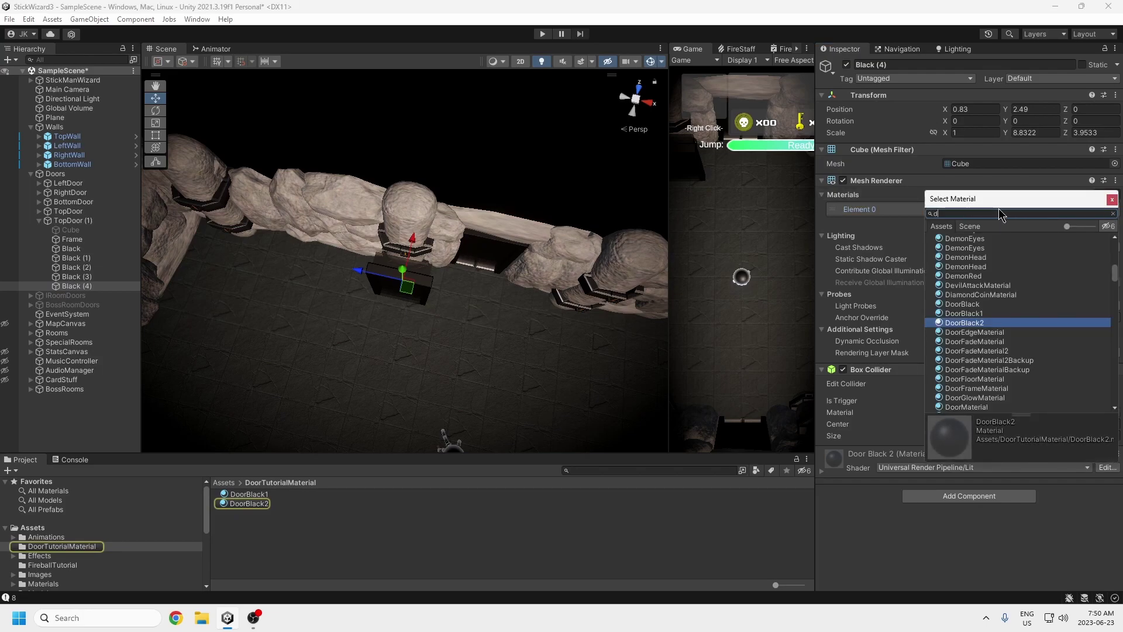
key("Up")
key("Up")
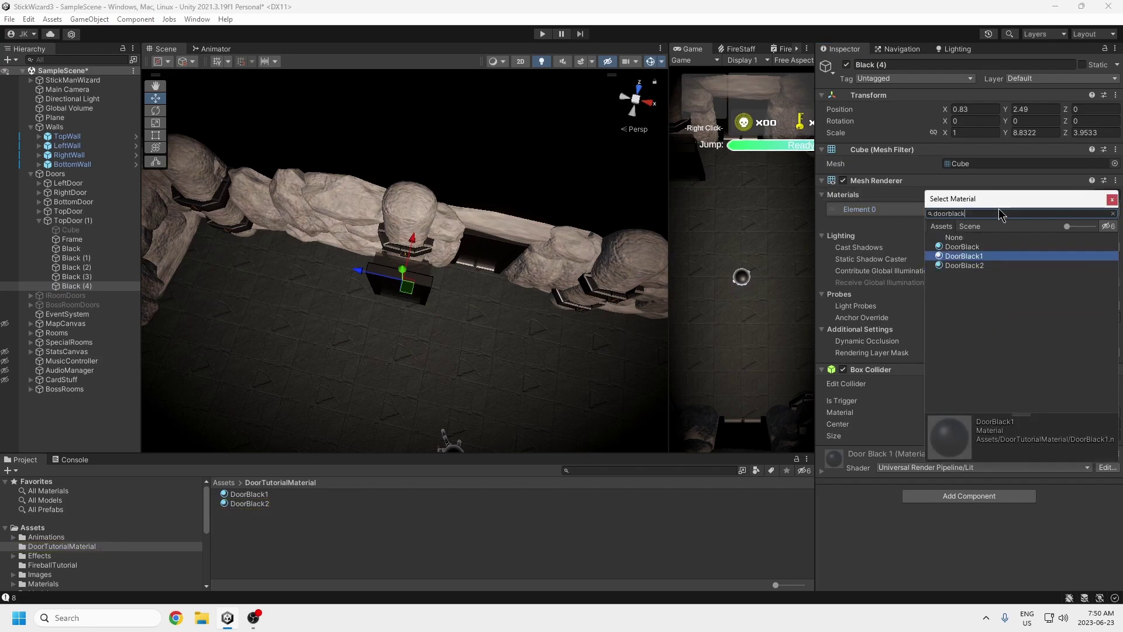
key("Return")
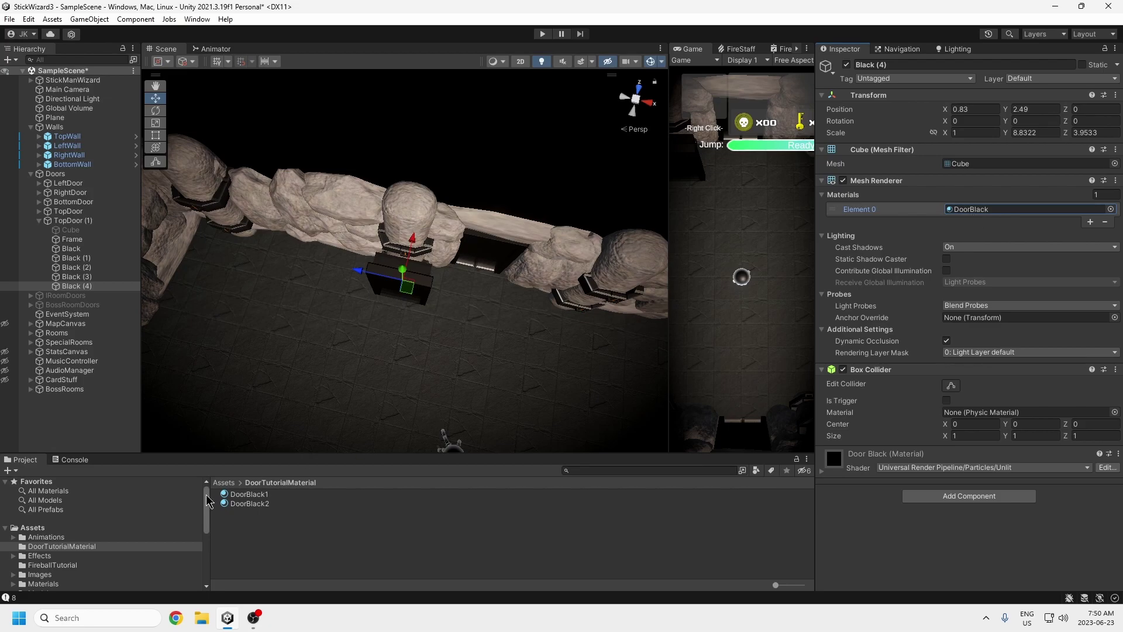
Step: Locate the DoorBlack material in the project assets and review its shader and surface settings
left_click(962, 212)
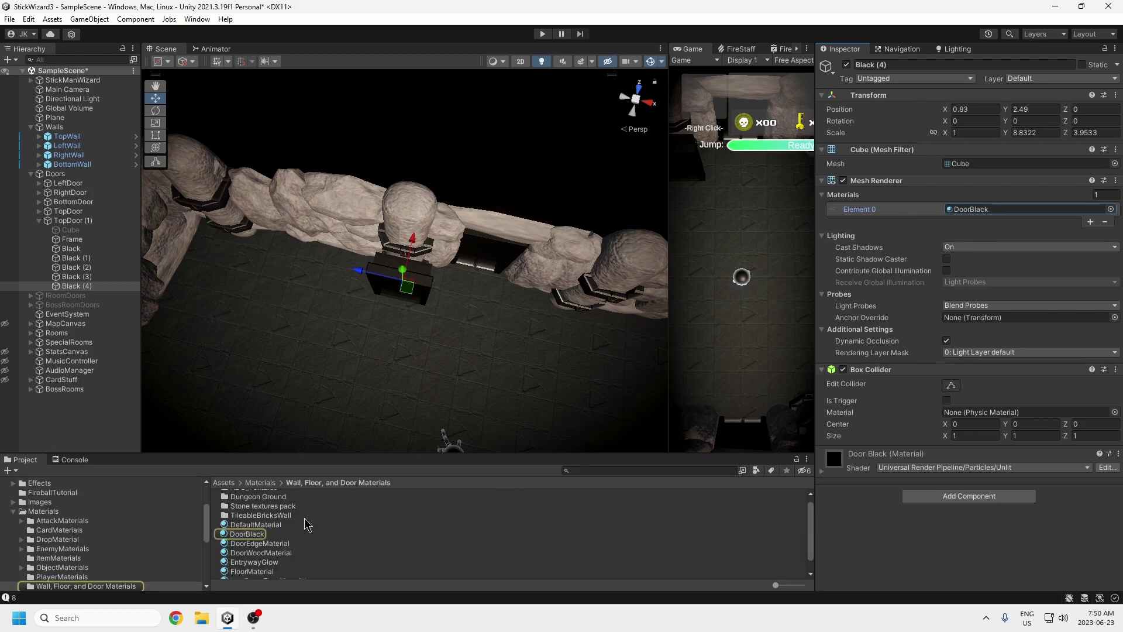
left_click(259, 535)
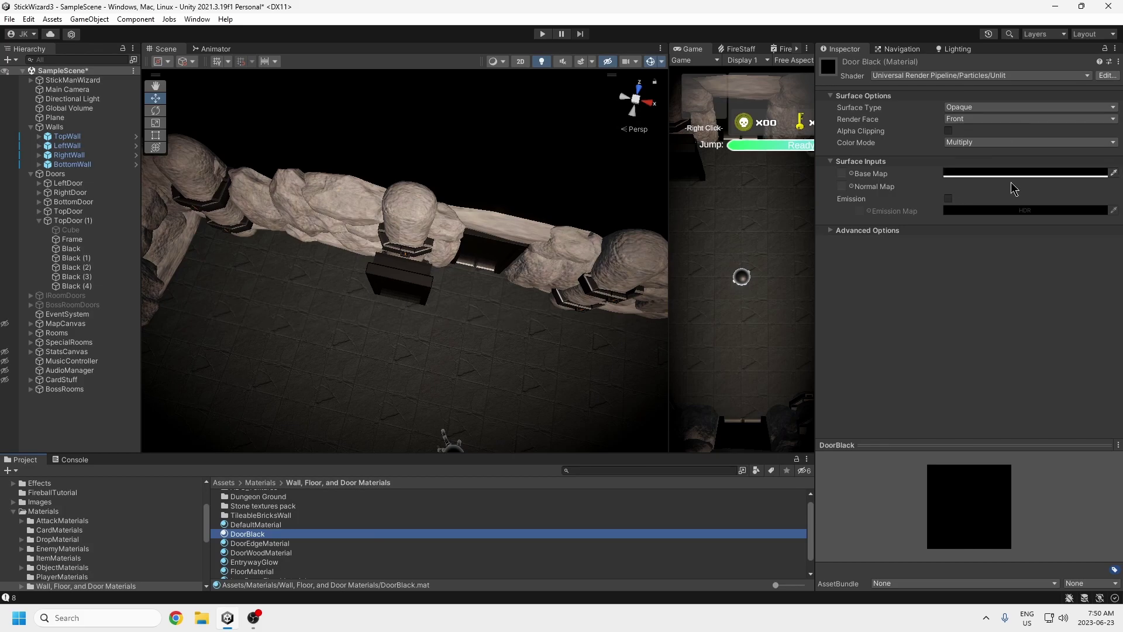
middle_click_drag(393, 333, 445, 373)
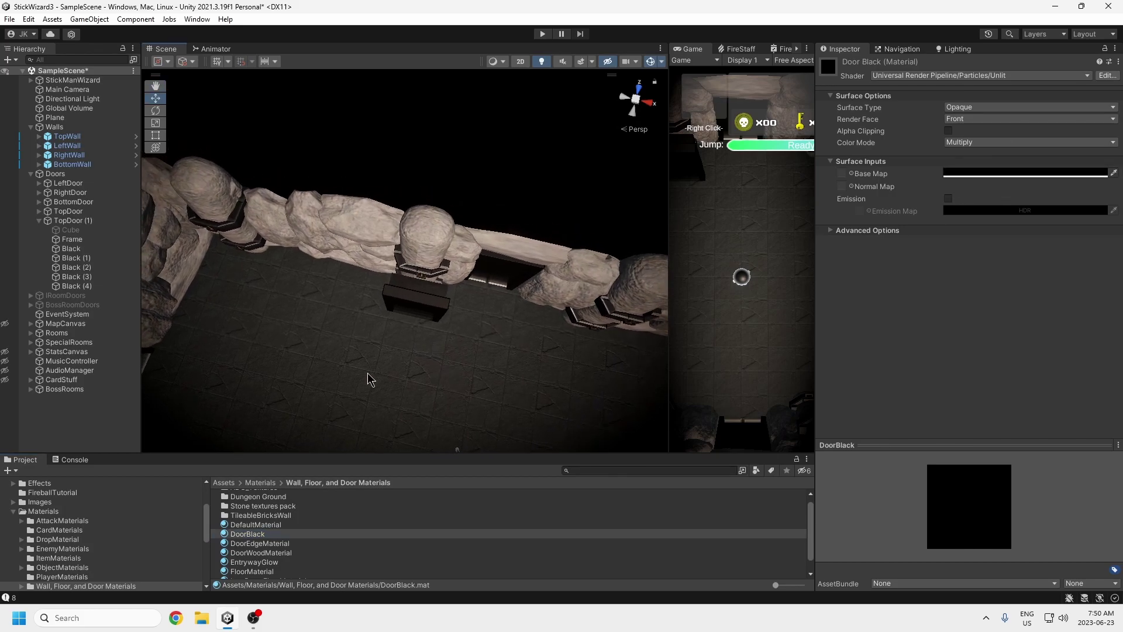
scroll(269, 570, "down", 1)
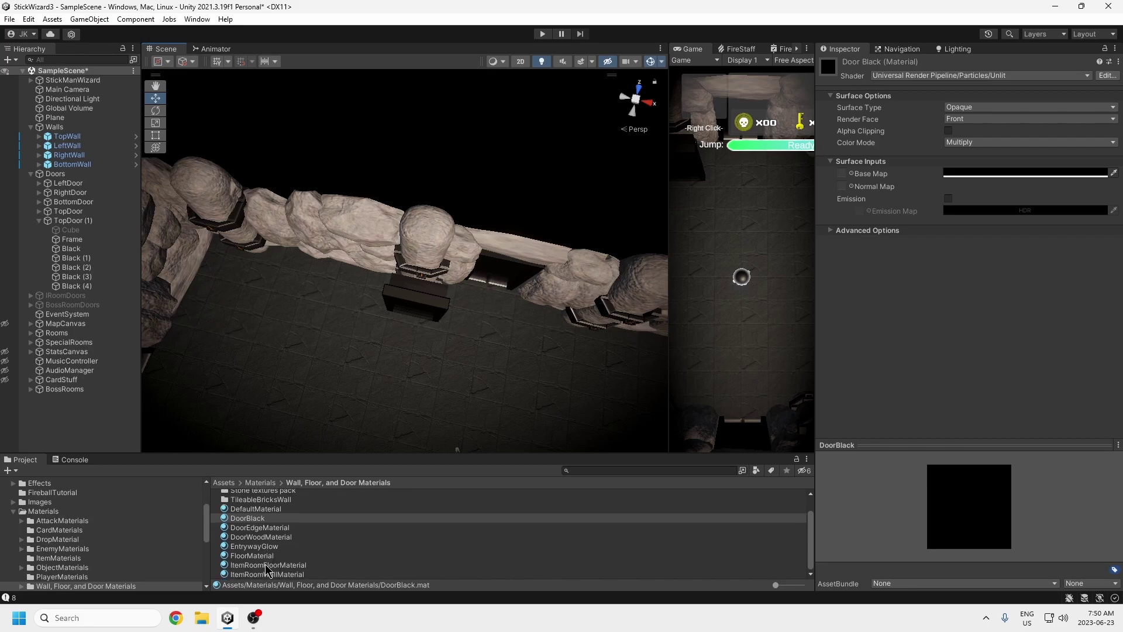
Step: Return to the DoorTutorialMaterial folder and examine the Black (4) panel's placement against the other door layers from several angles
scroll(115, 527, "up", 3)
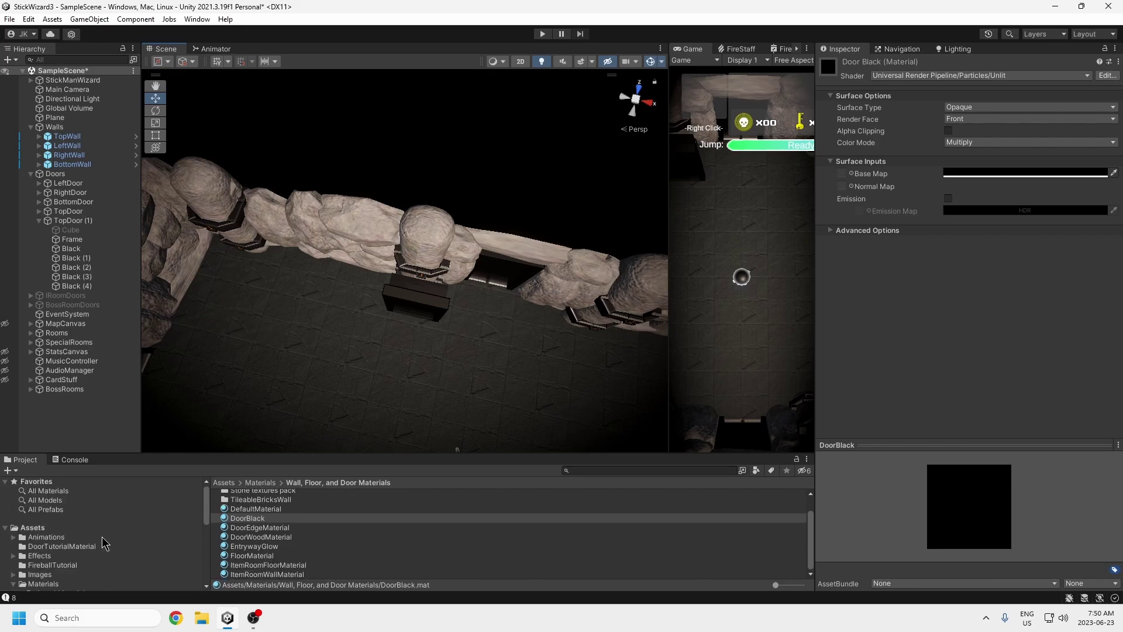
left_click(69, 547)
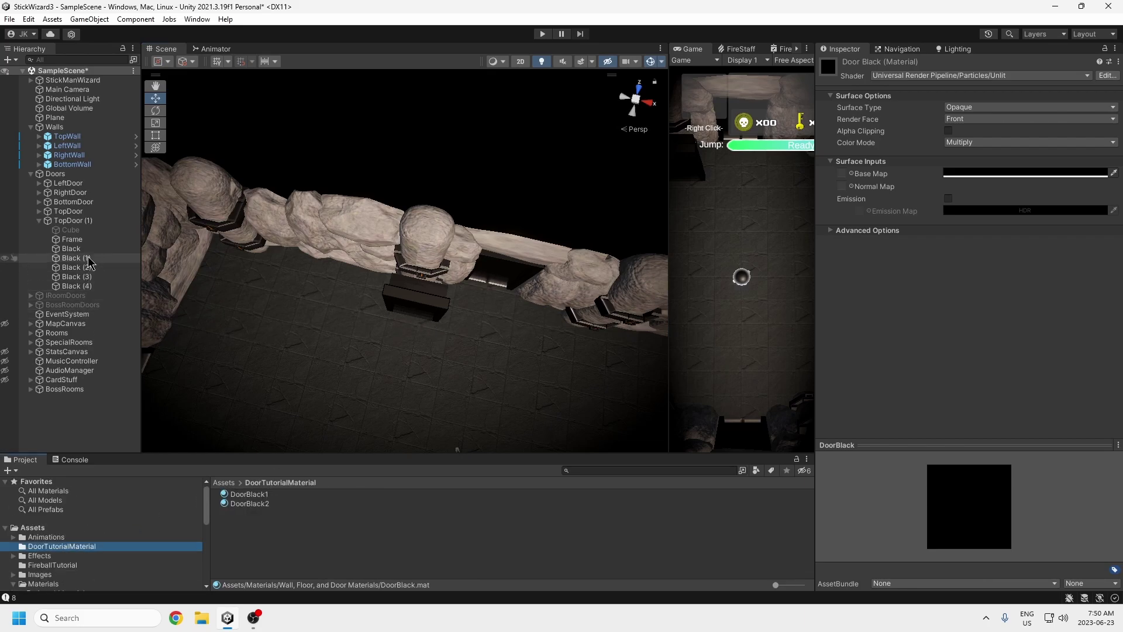
left_click(83, 285)
left_click_drag(415, 301, 372, 354, "alt")
middle_click_drag(372, 354, 319, 226)
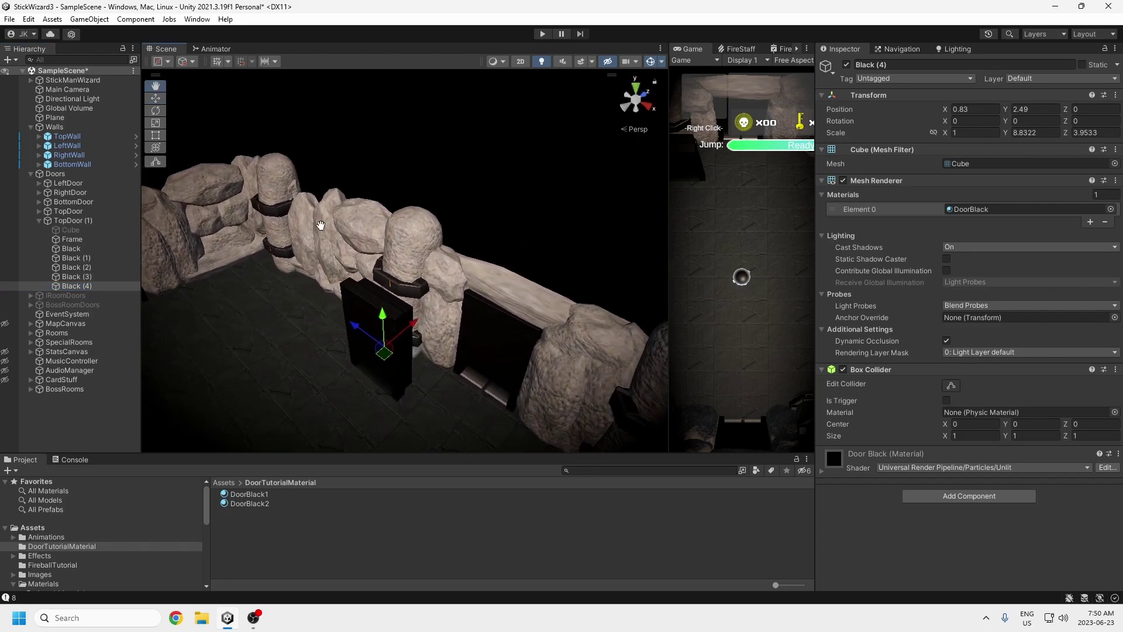
scroll(377, 396, "up", 3)
left_click_drag(369, 407, 287, 303, "alt")
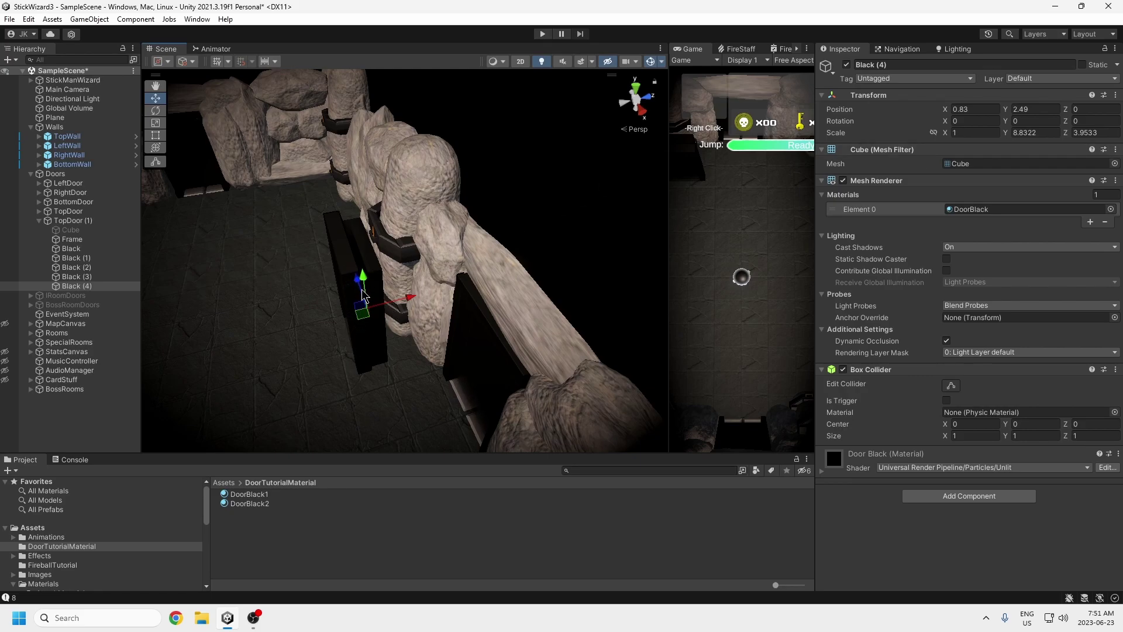
middle_click_drag(368, 292, 443, 295)
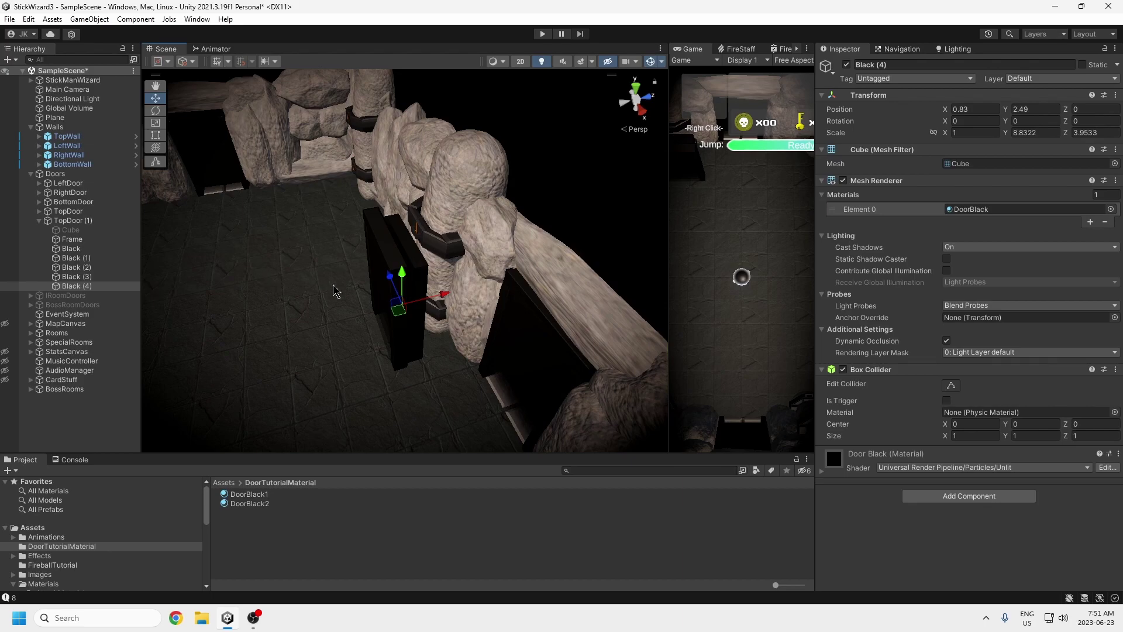
left_click_drag(306, 269, 482, 275, "alt")
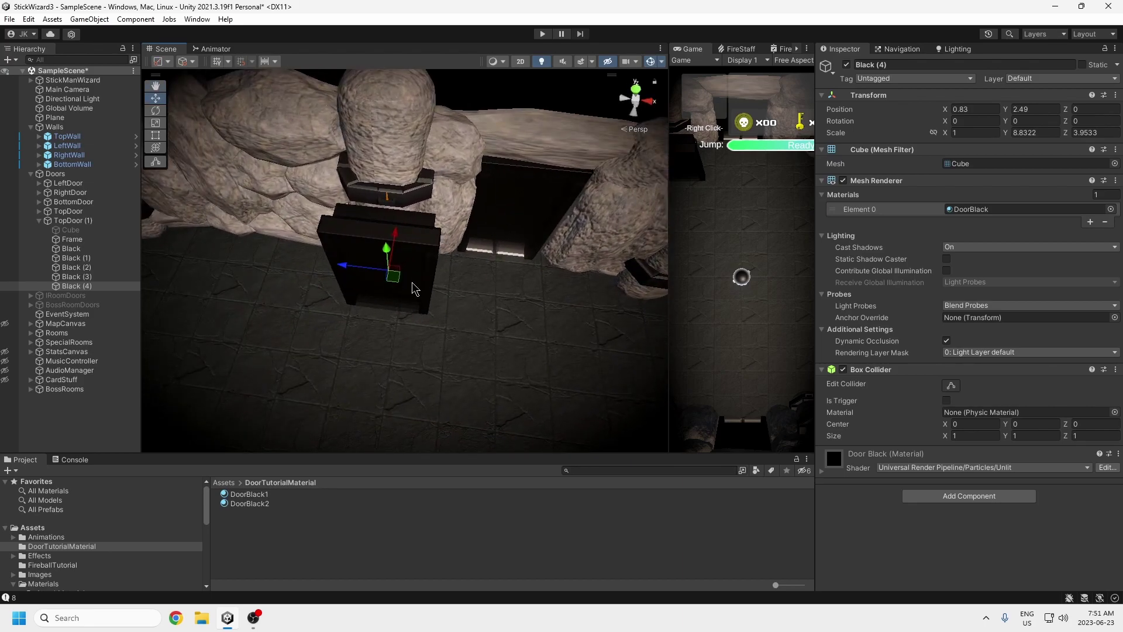
Step: Clear the selection and compare the front of the layered door with the existing doorway beside it
left_click(439, 353)
left_click_drag(438, 353, 503, 244, "alt")
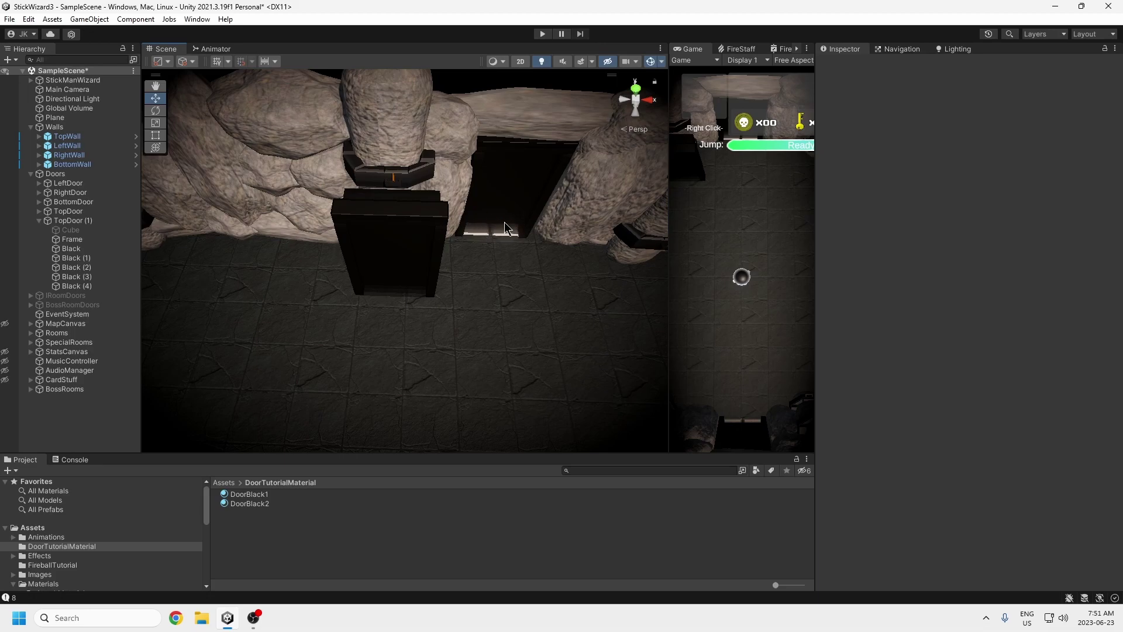
middle_click_drag(501, 222, 543, 222)
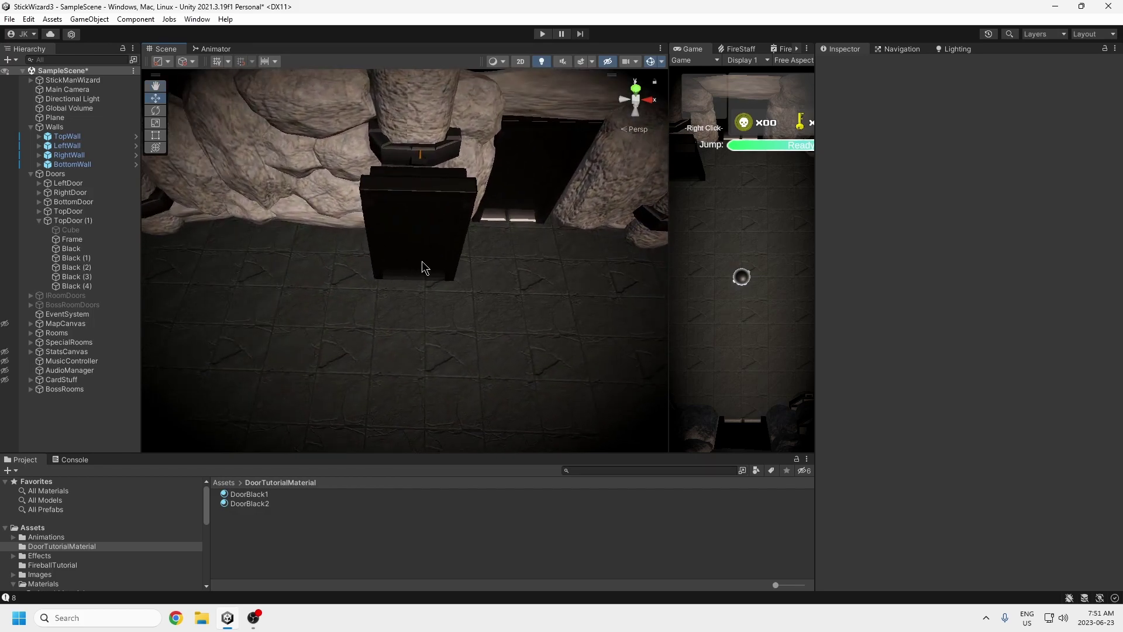
middle_click_drag(528, 211, 484, 227)
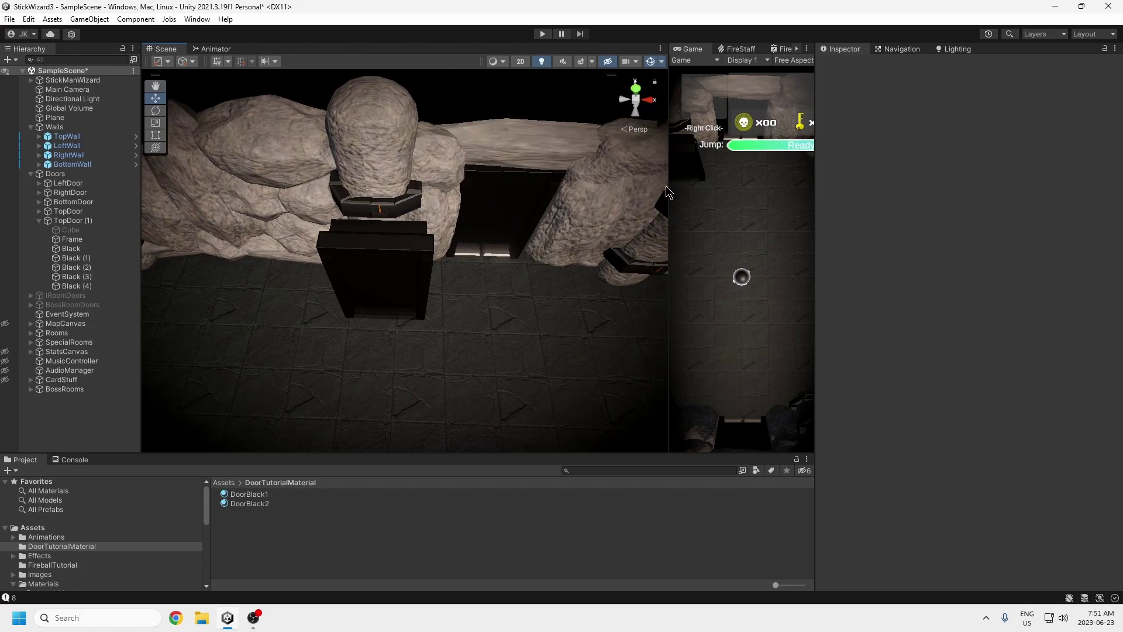
Step: Open the DoorFadeShader graph in a maximized view and show its Blackboard, placed clear of the nodes
left_click_drag(671, 188, 422, 178)
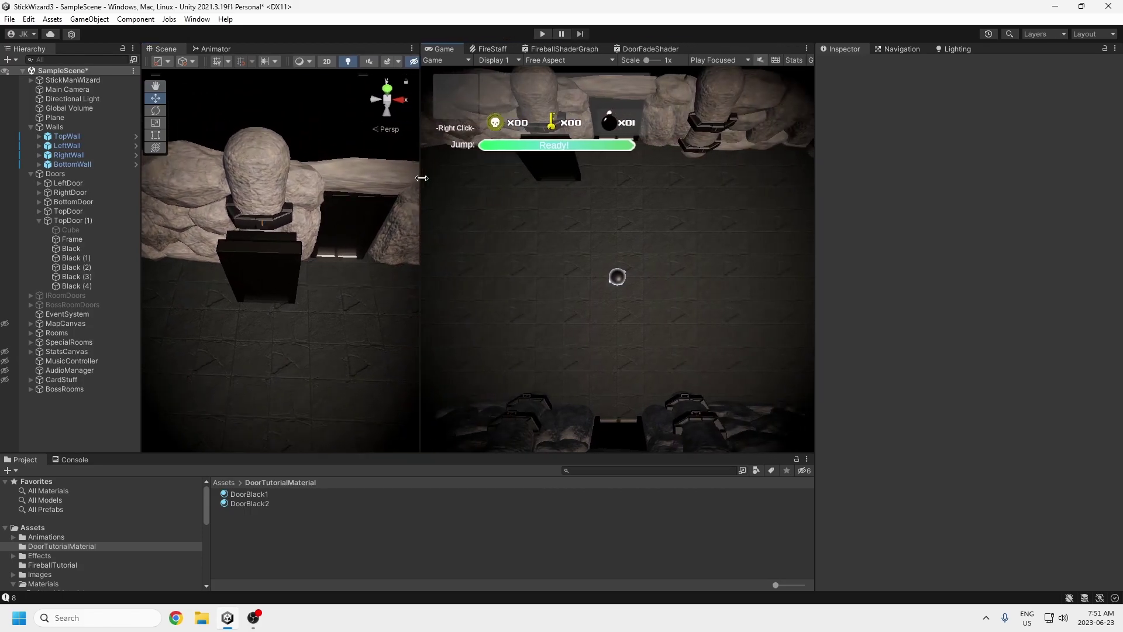
double_click(654, 49)
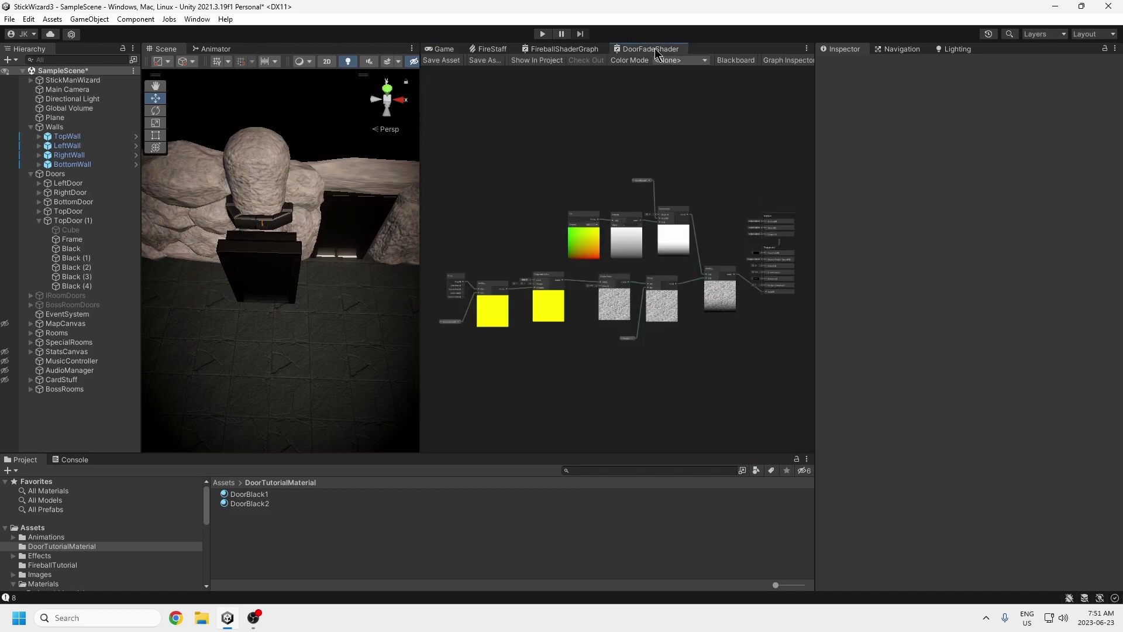
middle_click_drag(323, 298, 770, 333)
scroll(770, 333, "up", 5)
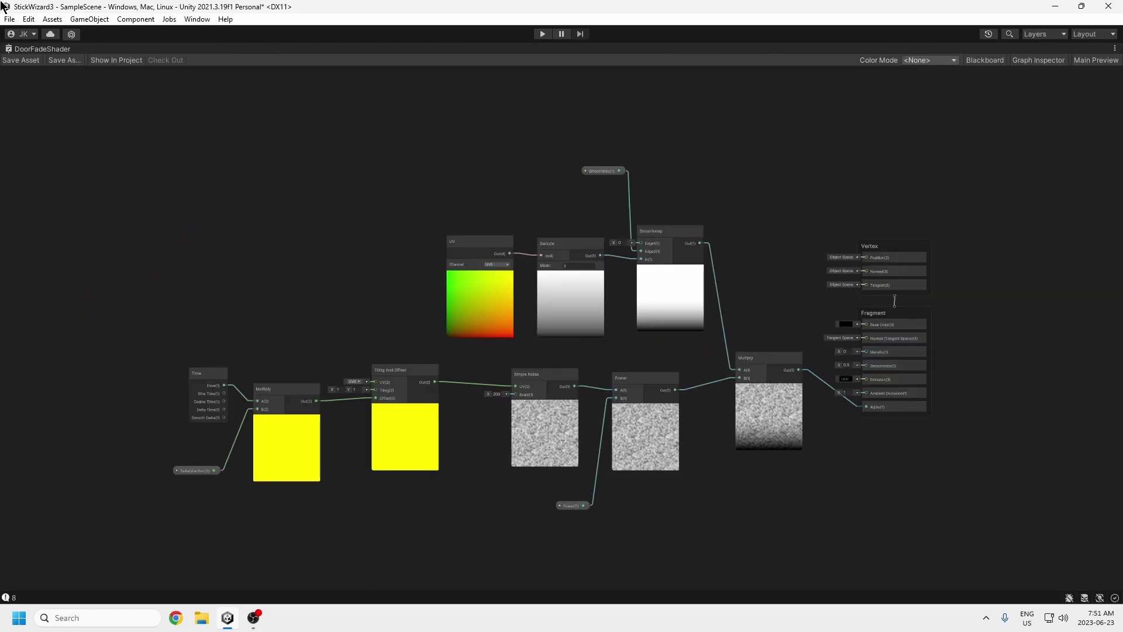
left_click(985, 60)
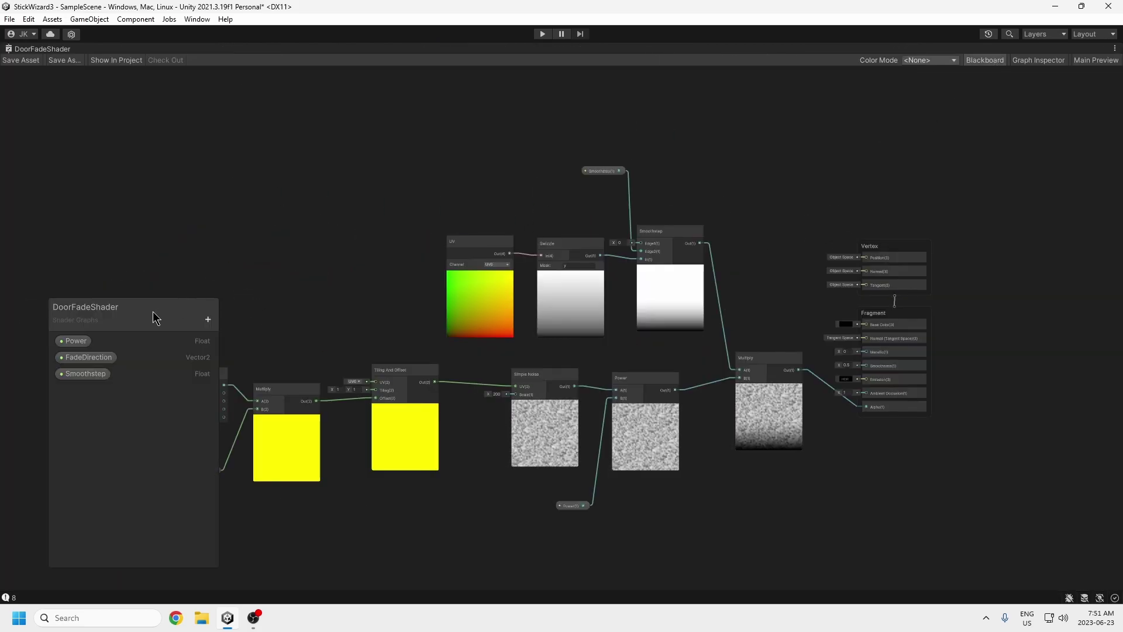
left_click_drag(150, 313, 107, 101)
Step: Trace the noise branch from the Time node to Power, shifting the Simple Noise and Power nodes slightly left
middle_click_drag(272, 416, 303, 393)
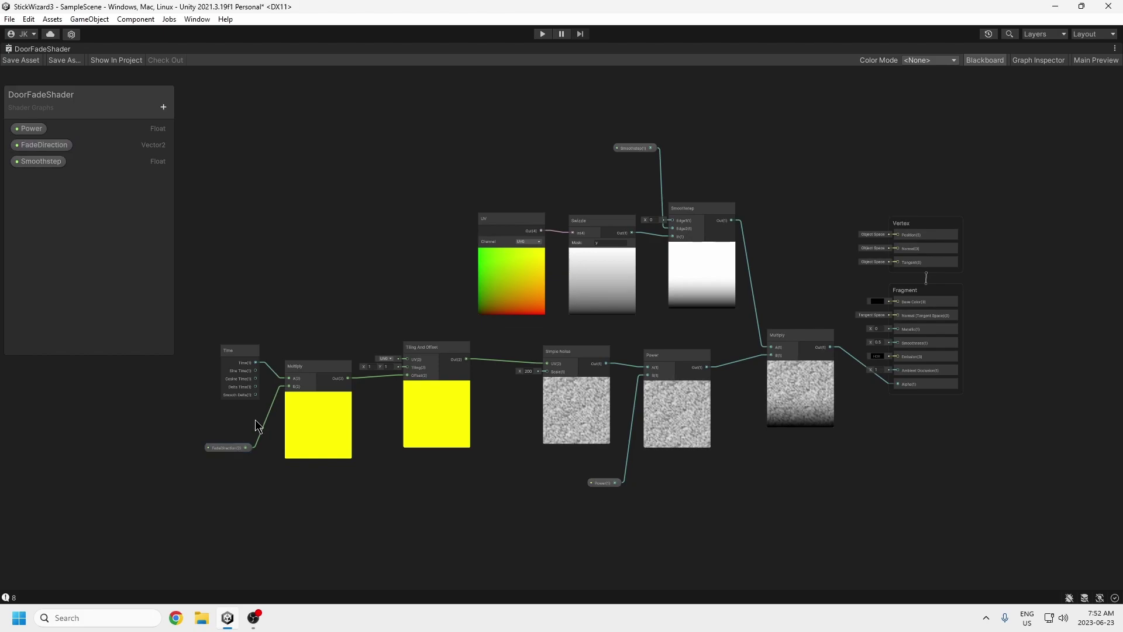
middle_click_drag(375, 487, 372, 529)
left_click_drag(319, 354, 314, 366)
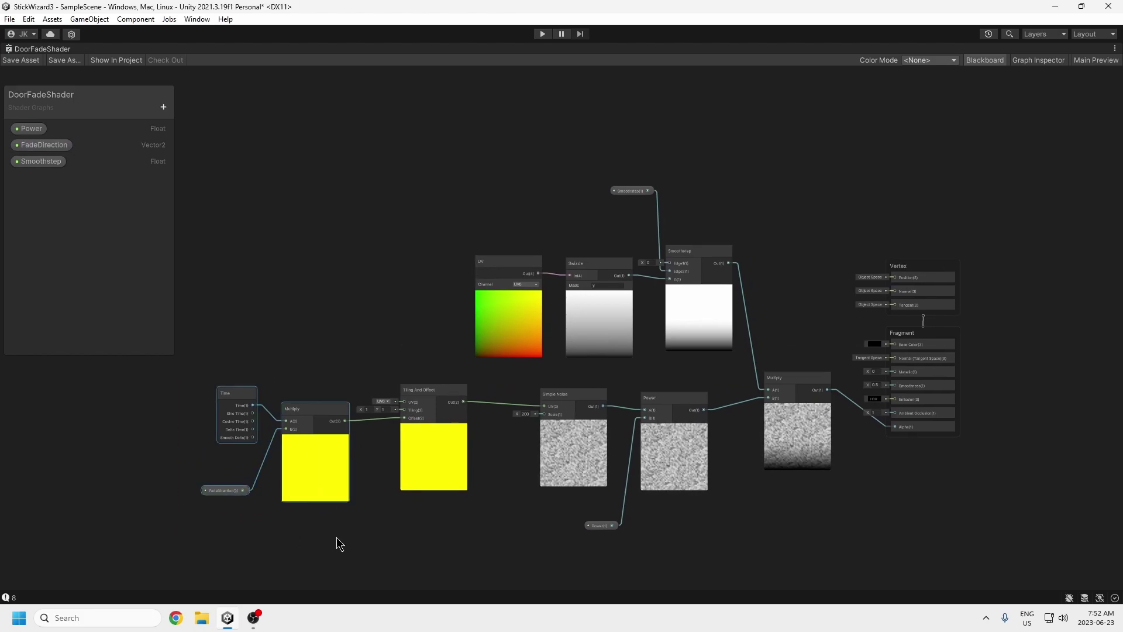
middle_click_drag(372, 528, 239, 522)
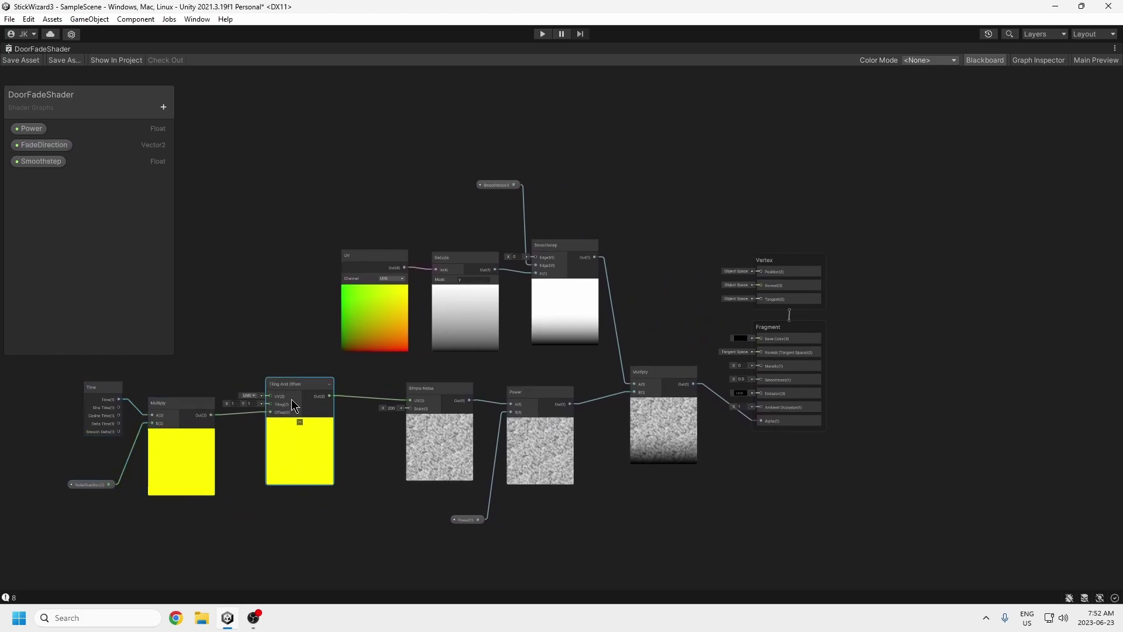
middle_click_drag(330, 509, 262, 510)
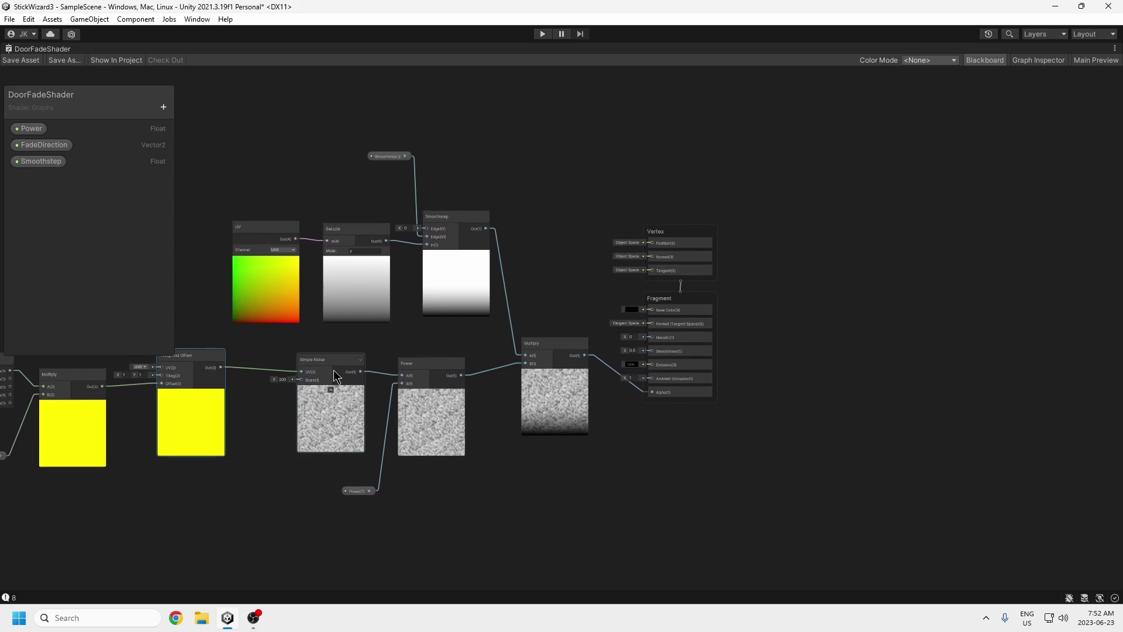
left_click_drag(330, 362, 304, 360)
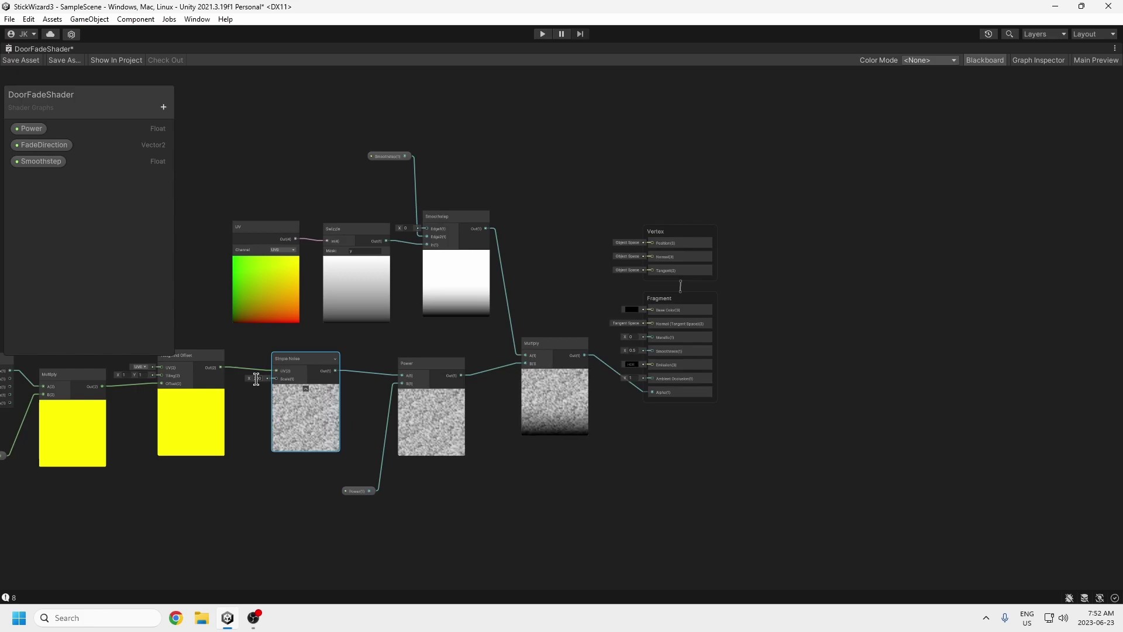
left_click_drag(406, 366, 396, 359)
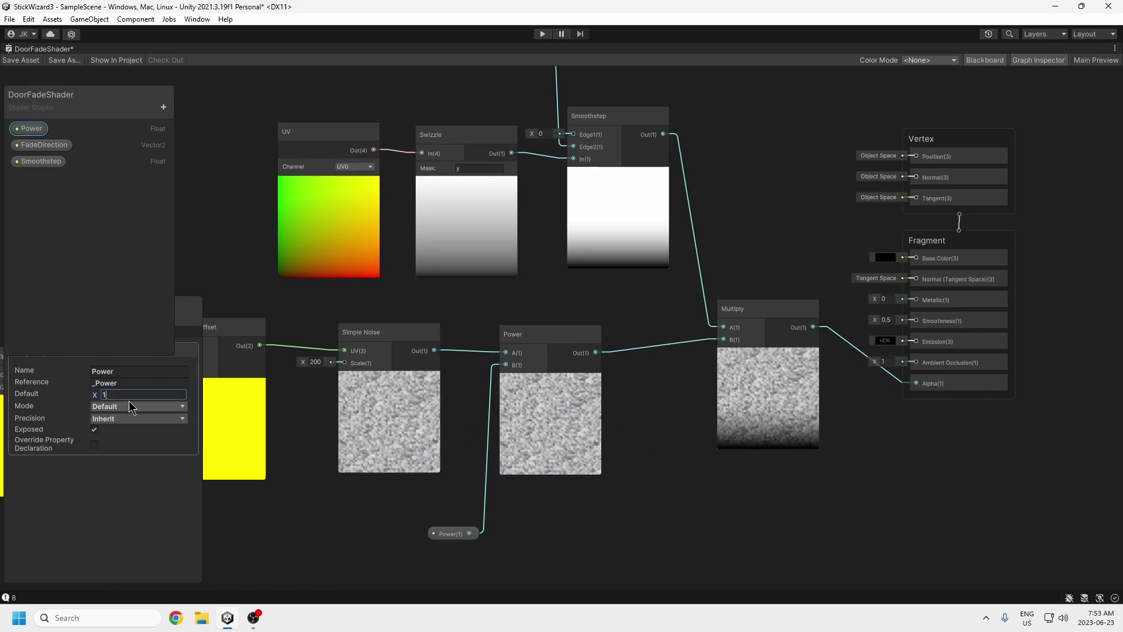
Step: Review the Power property's default value and the UV, Swizzle and Smoothstep branch of the graph
left_click_drag(124, 396, 38, 391)
middle_click_drag(630, 454, 657, 516)
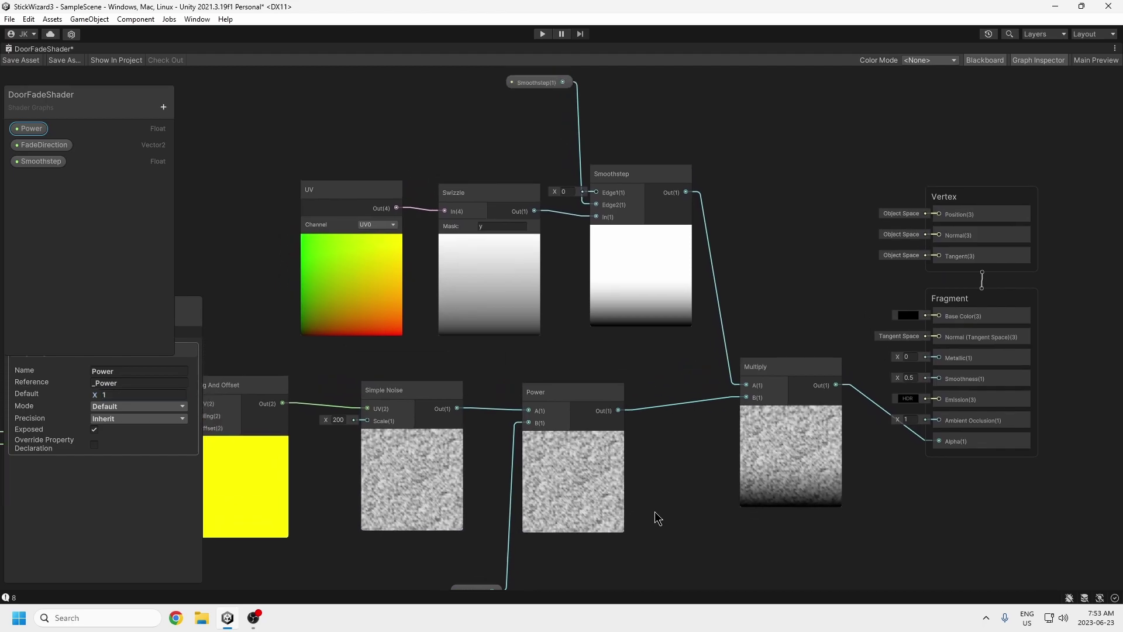
middle_click_drag(567, 283, 520, 291)
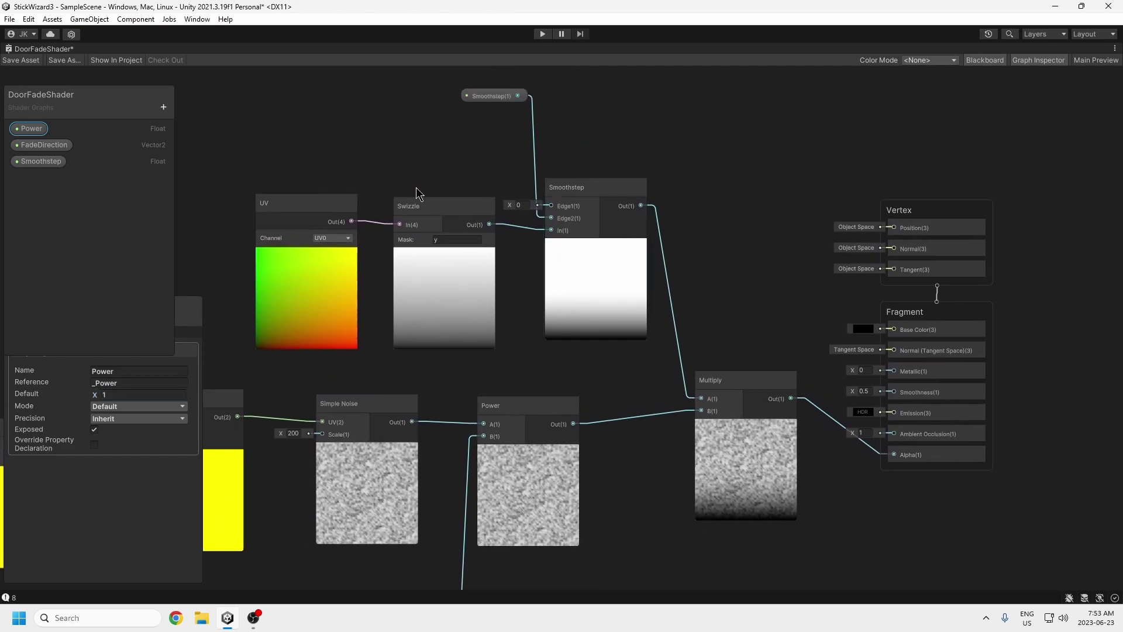
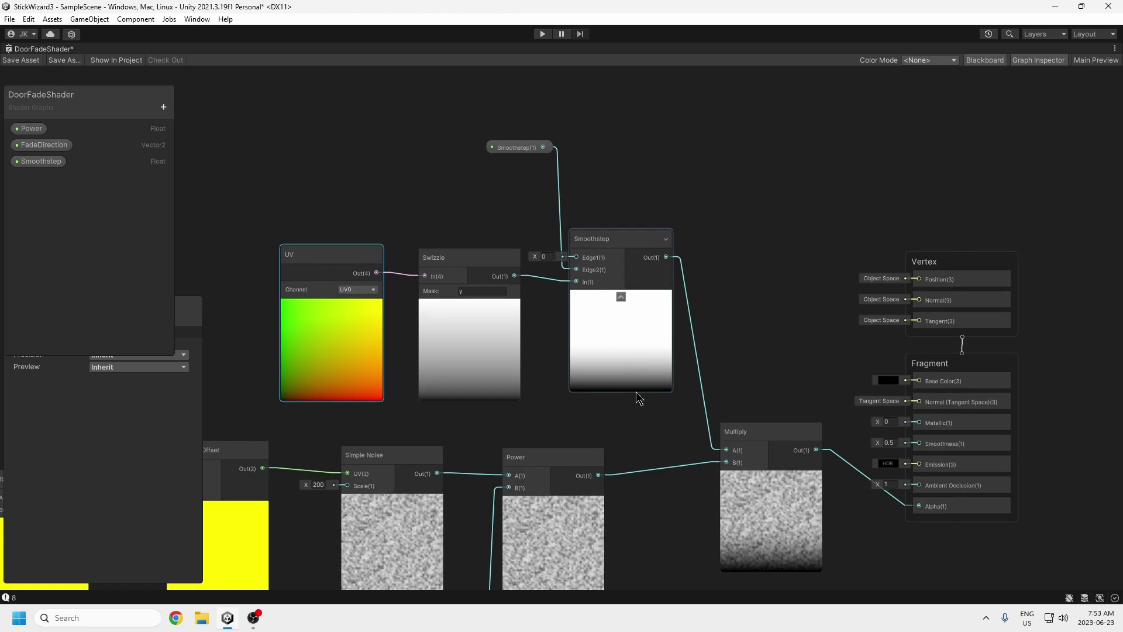
Step: Restore the normal editor layout and compare the lower edge of the door with the Smoothstep node's gradient
left_click(1115, 49)
left_click(1018, 61)
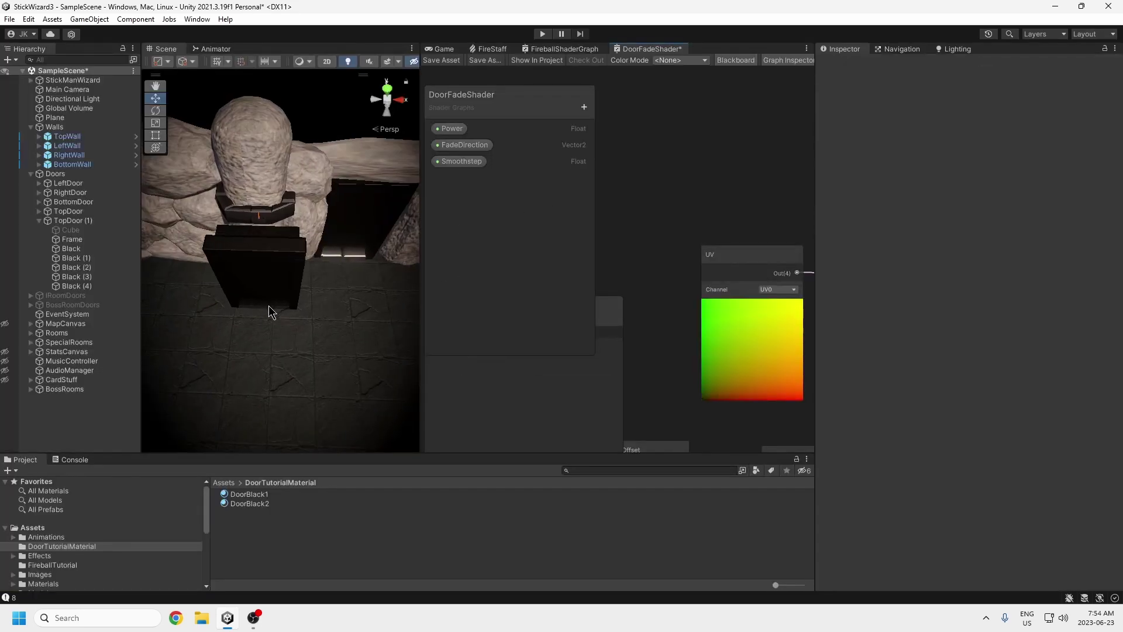
mouse_move(292, 350)
left_mouse_down("alt")
mouse_move(398, 327)
mouse_move(166, 311)
mouse_move(283, 343)
left_mouse_up("alt")
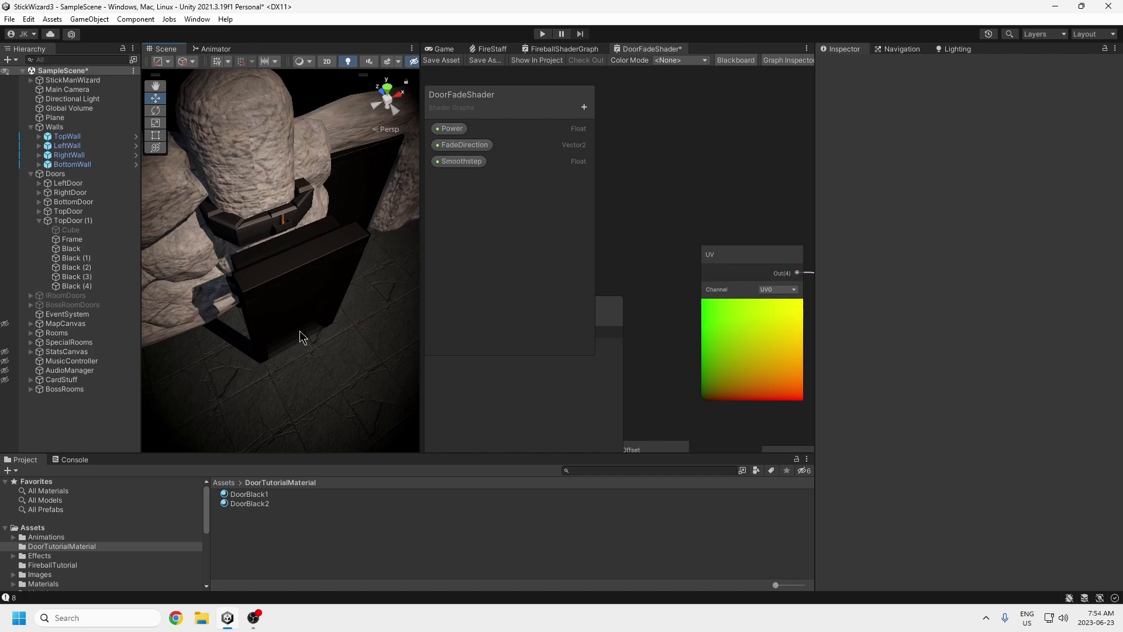
middle_click_drag(661, 364, 426, 309)
middle_click_drag(785, 368, 706, 370)
scroll(709, 377, "right", 1)
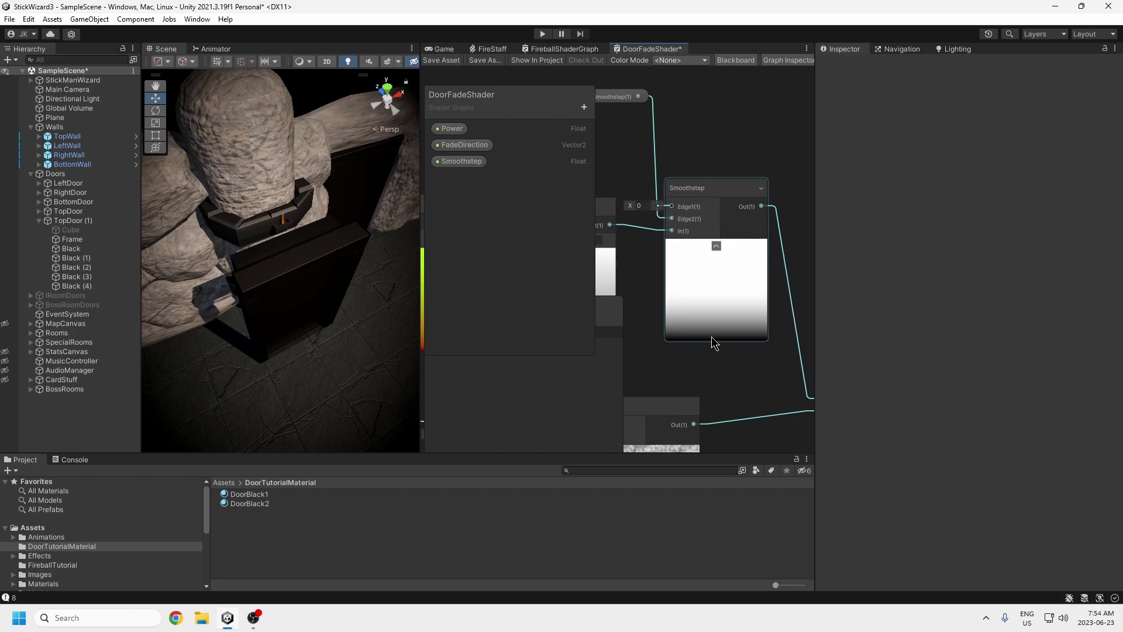
scroll(777, 391, "down", 5)
middle_click_drag(777, 391, 727, 356)
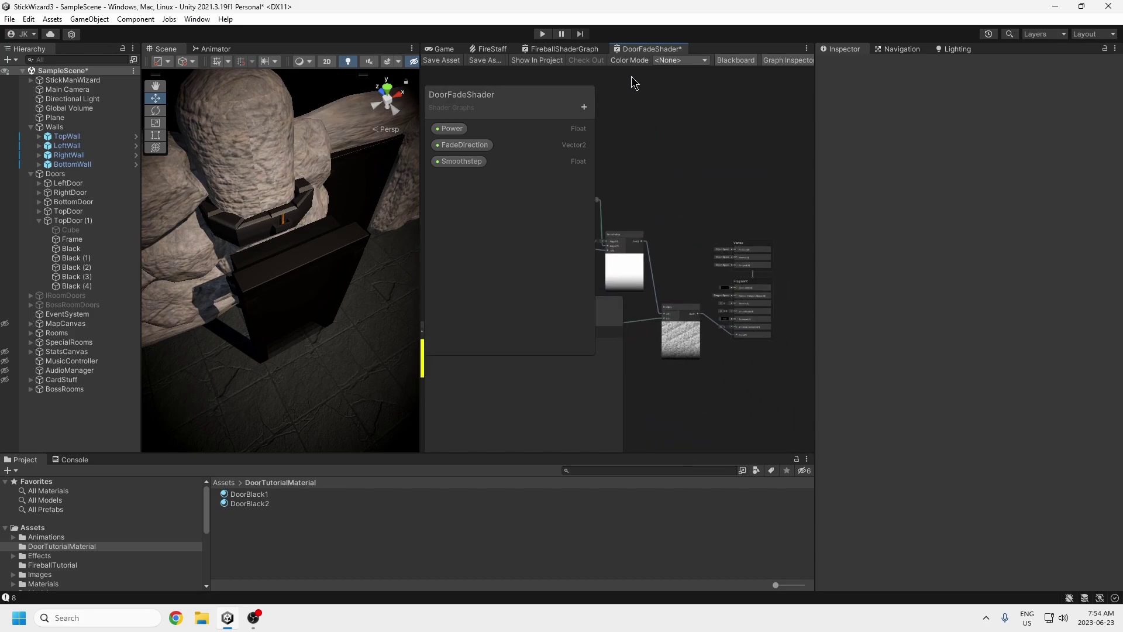
Step: Maximize the shader graph again and examine how the Smoothstep and Power outputs multiply into the Fragment alpha
double_click(651, 49)
key("a")
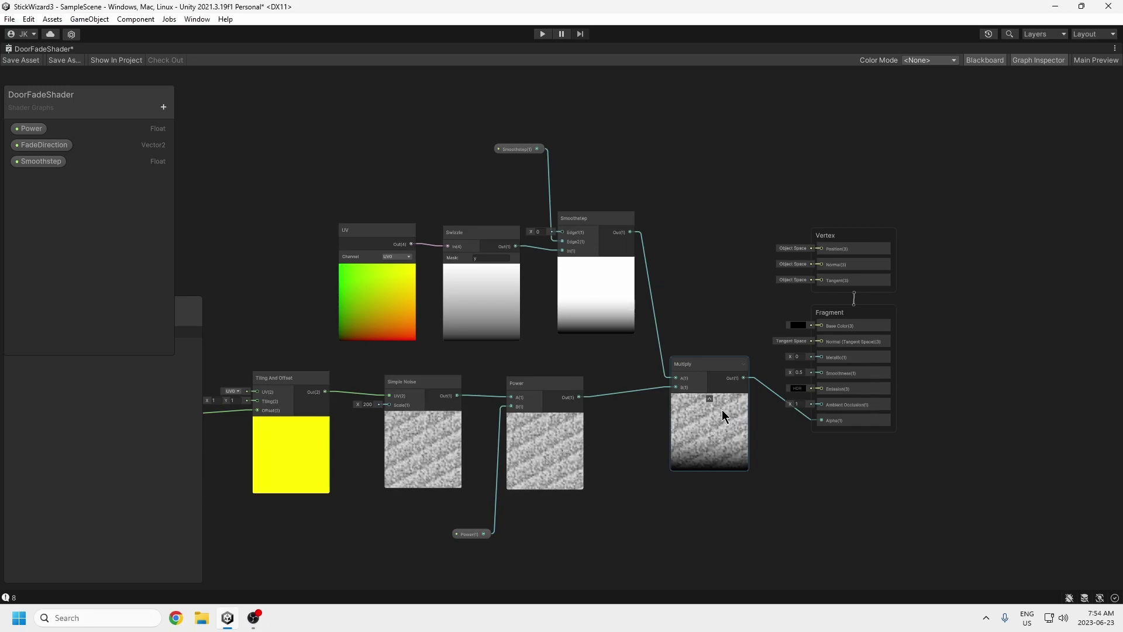
middle_click_drag(627, 500, 723, 500)
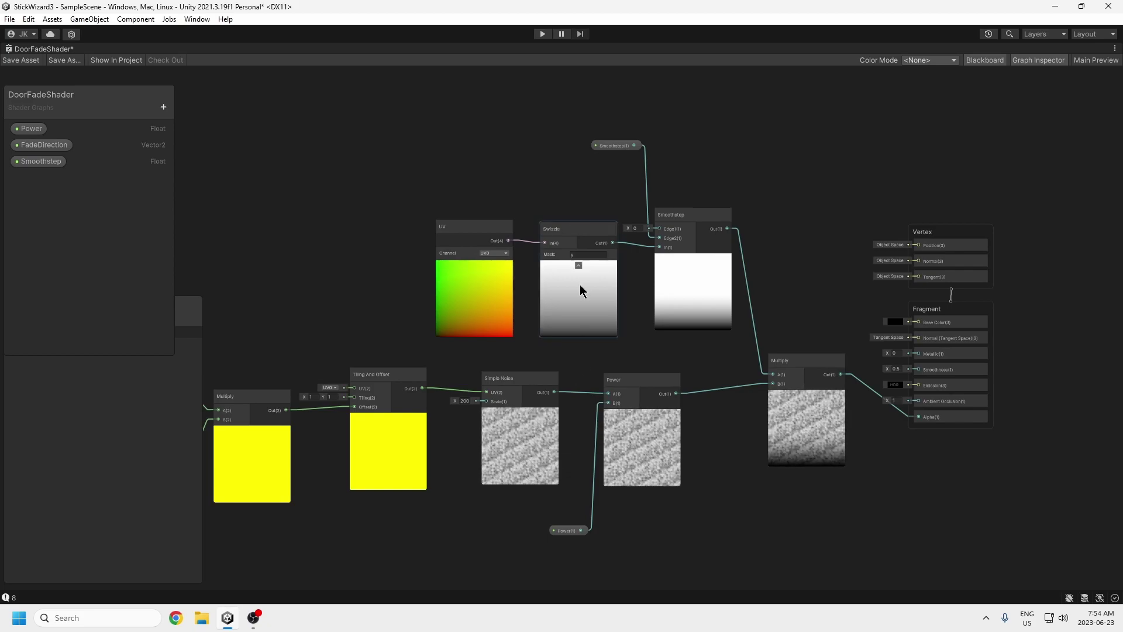
middle_click_drag(689, 355, 637, 381)
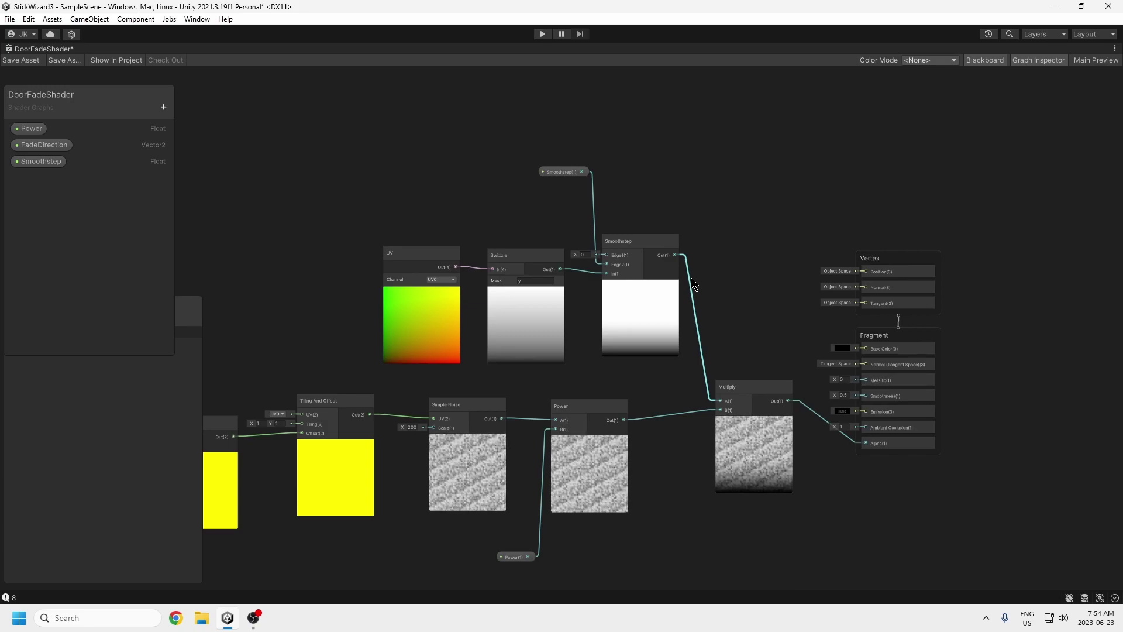
middle_click_drag(709, 474, 826, 409)
middle_click_drag(967, 433, 788, 438)
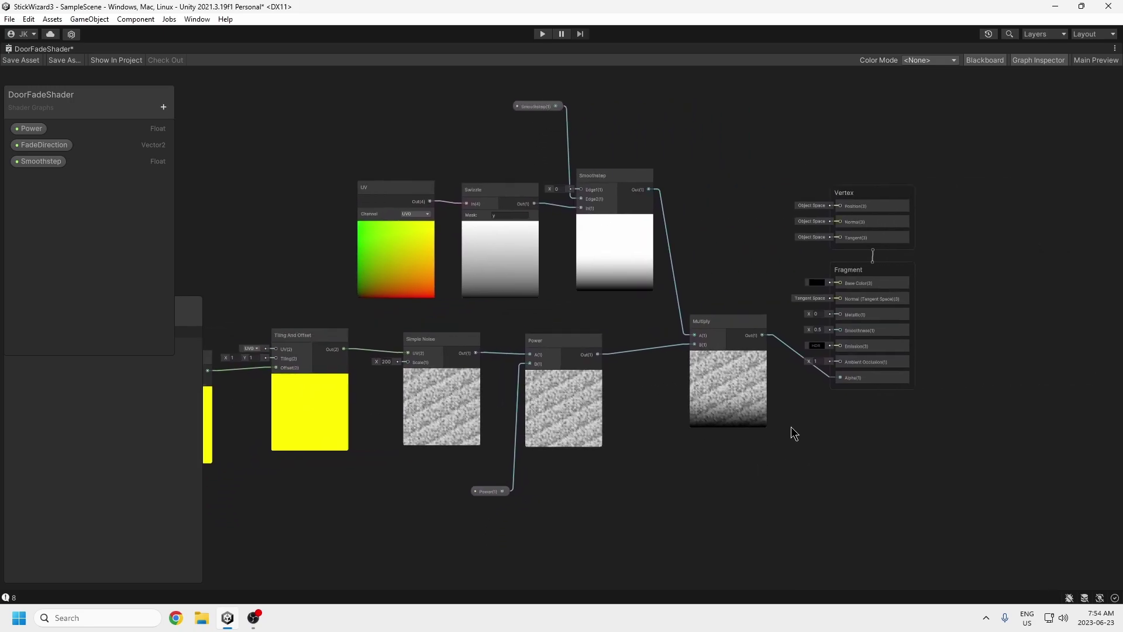
Step: Restore the editor layout and change the DoorBlack1 material's shader to DoorFadeShader
left_click(1115, 48)
left_click(1014, 62)
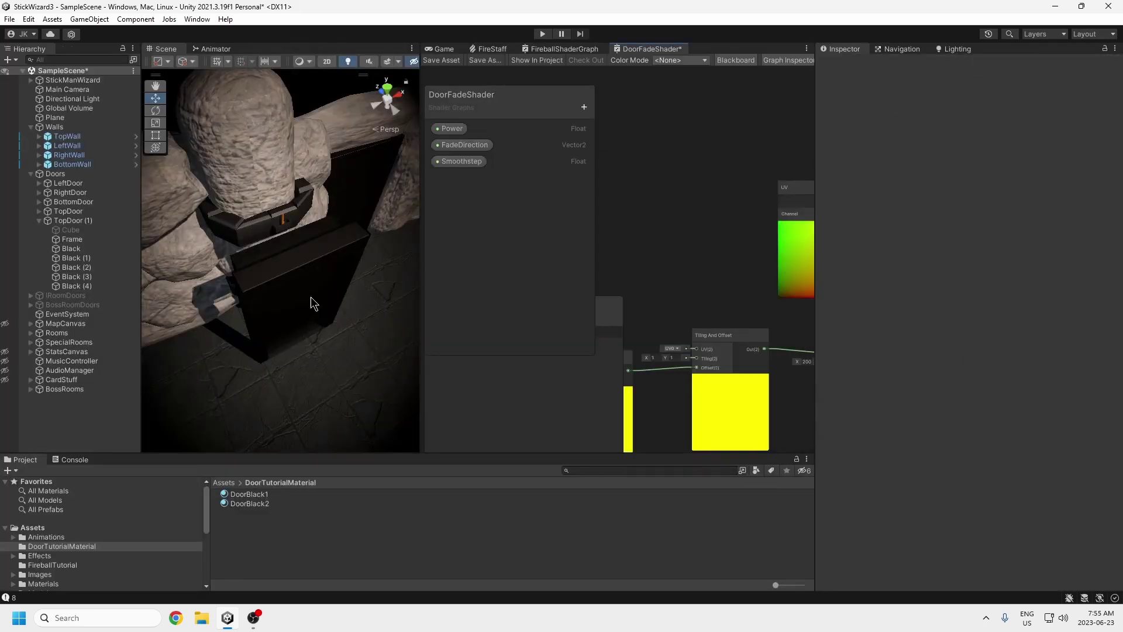
right_click_drag(298, 401, 256, 272)
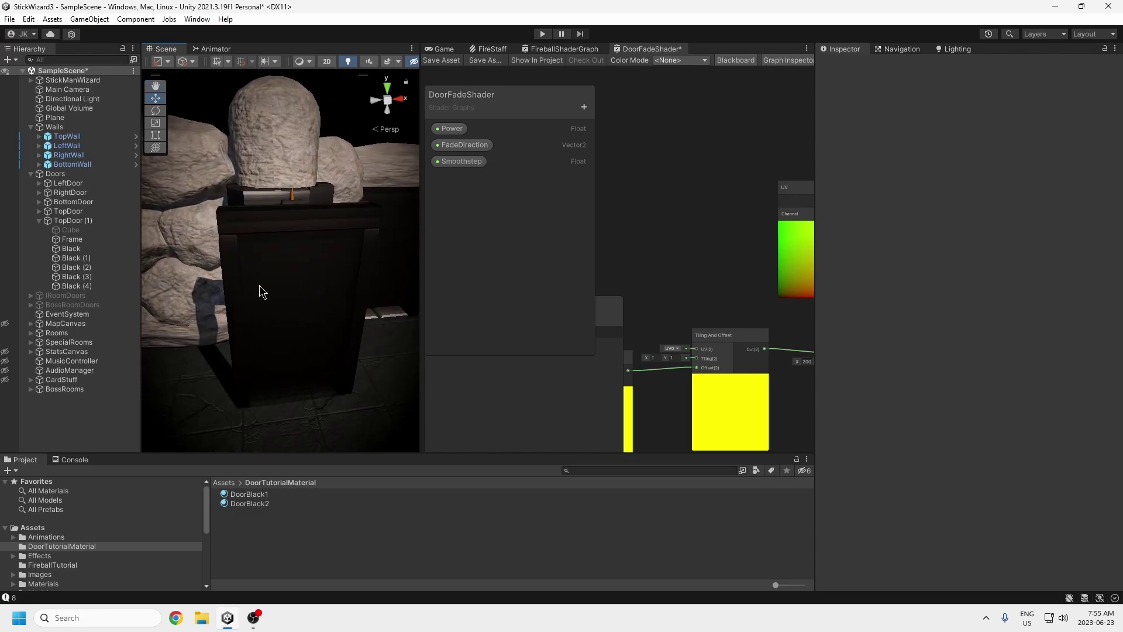
left_click(249, 495)
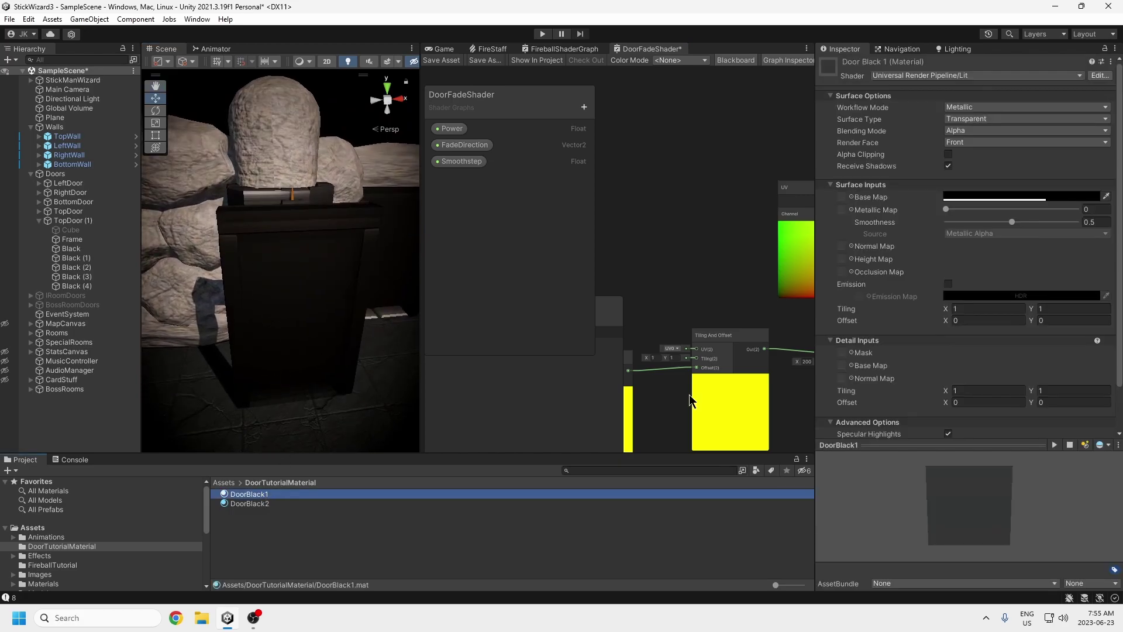
left_click(1080, 76)
type("door")
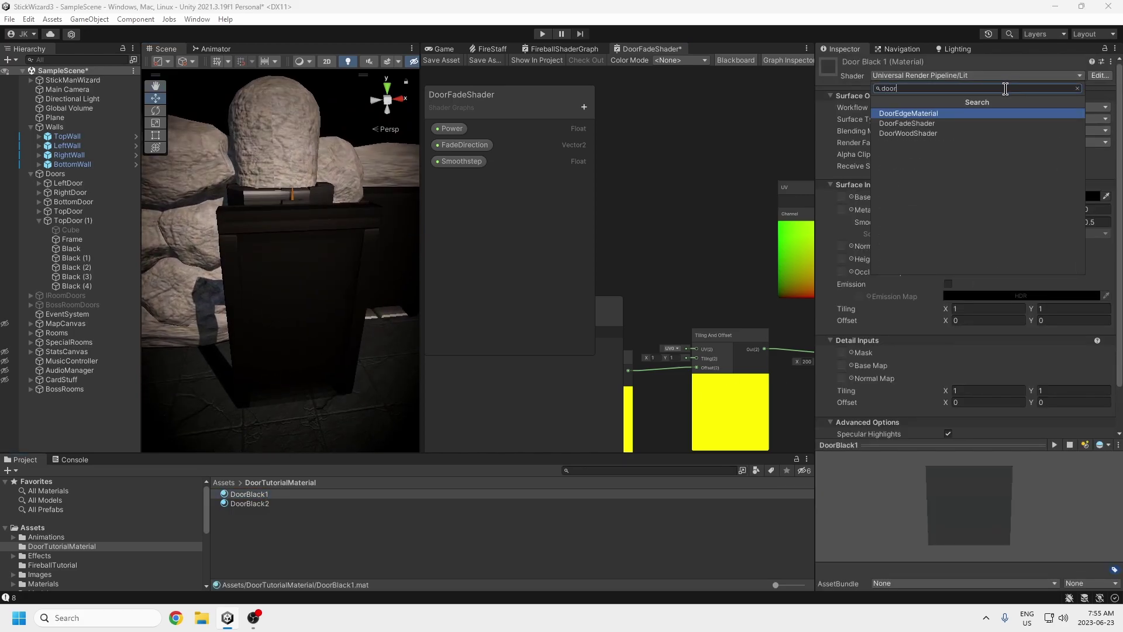
left_click(904, 124)
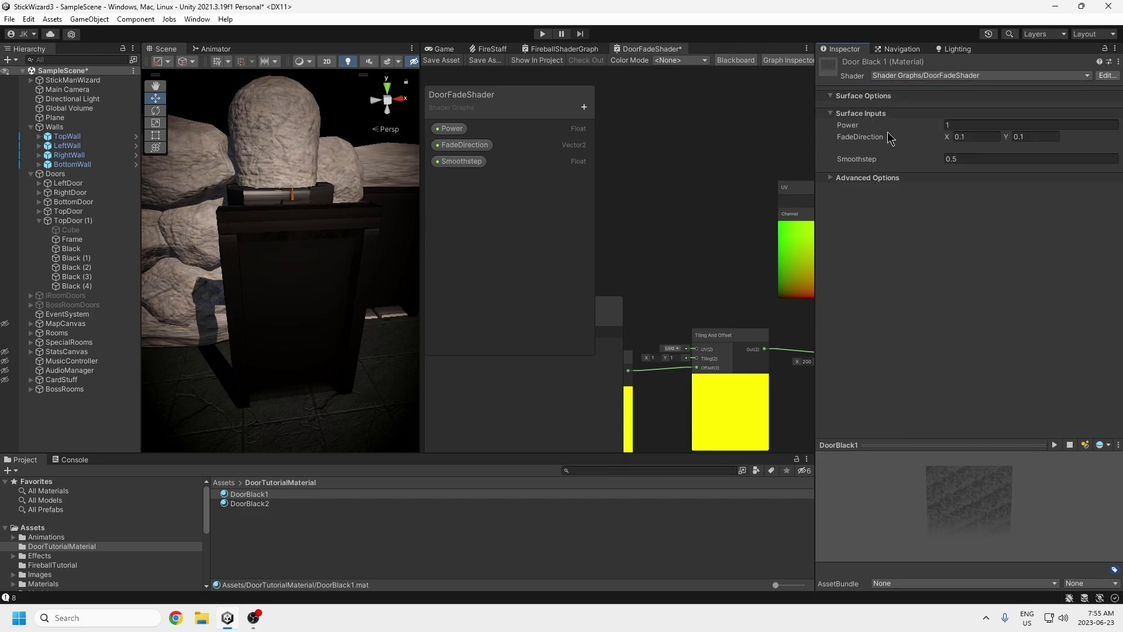
Step: Assign DoorFadeShader to DoorBlack2 and give DoorBlack1 a Power of 0.4, a FadeDirection of X 0, Y 1 and a Smoothstep of 0.5
left_click(250, 504)
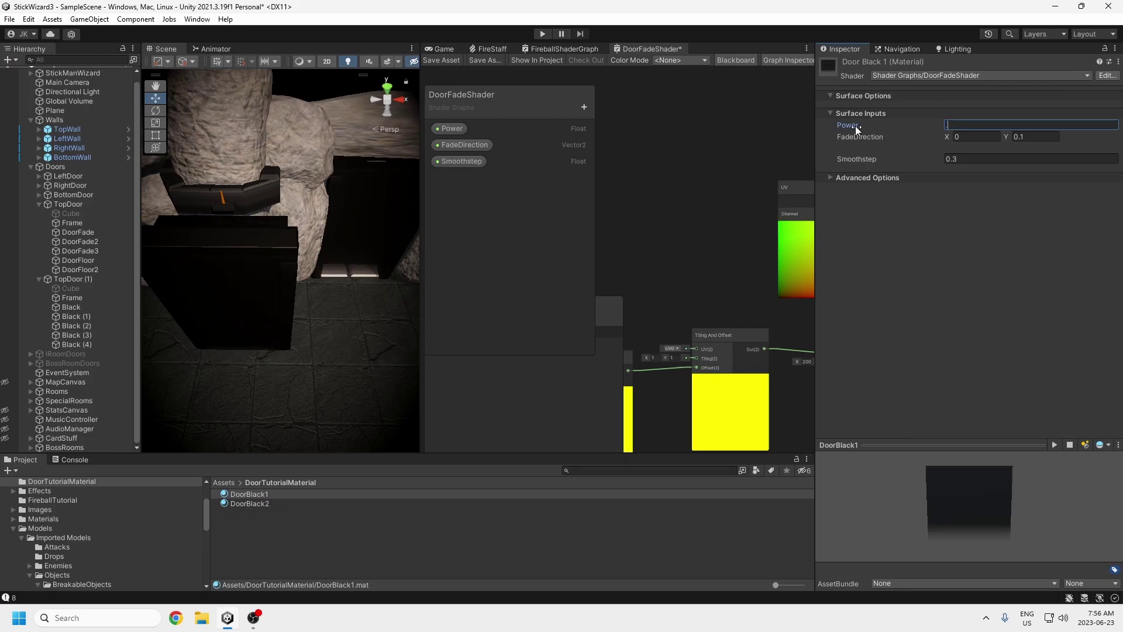
left_click(962, 158)
type(".5")
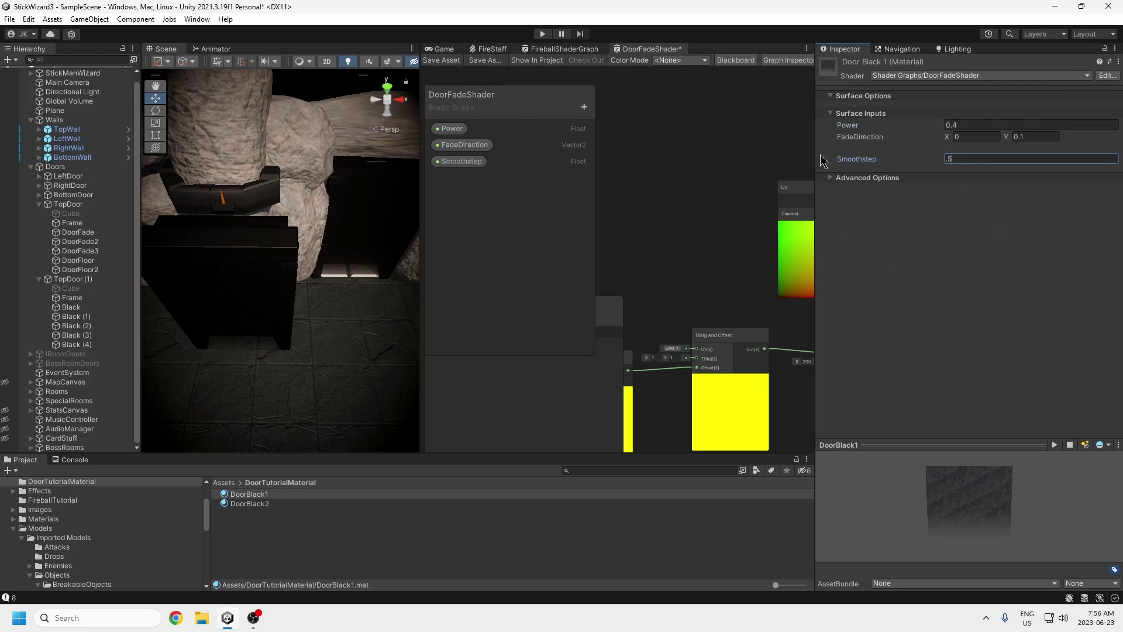
left_click(1035, 137)
type("1")
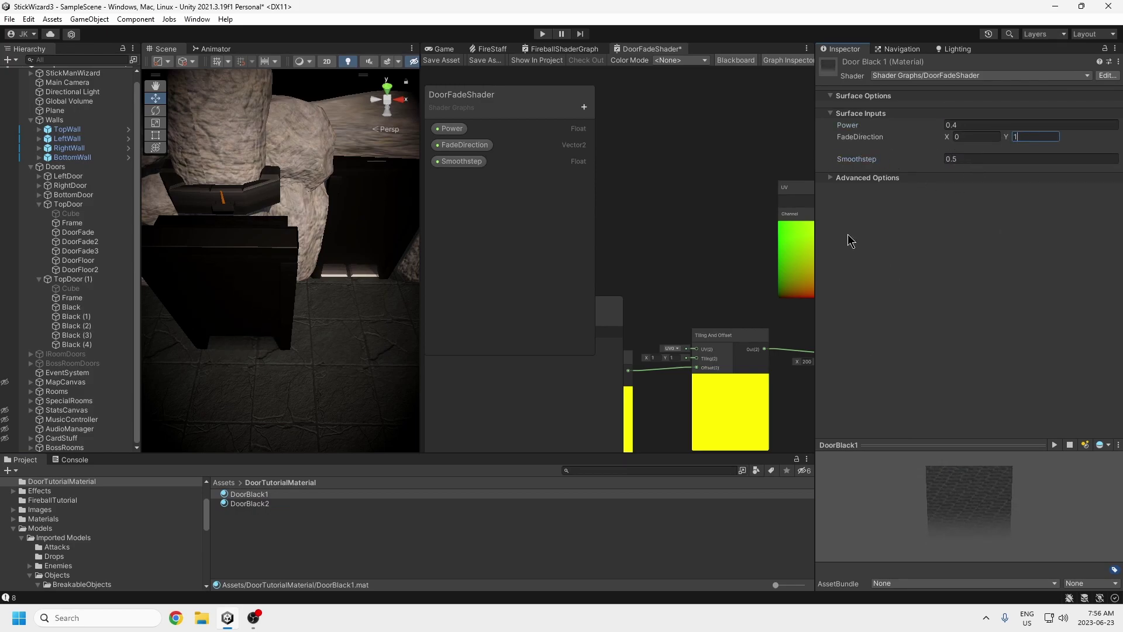
Step: Examine the TopDoor (1) doorway from several angles to judge how the DoorBlack1 fade looks across the layered cubes
middle_click_drag(335, 406, 413, 365)
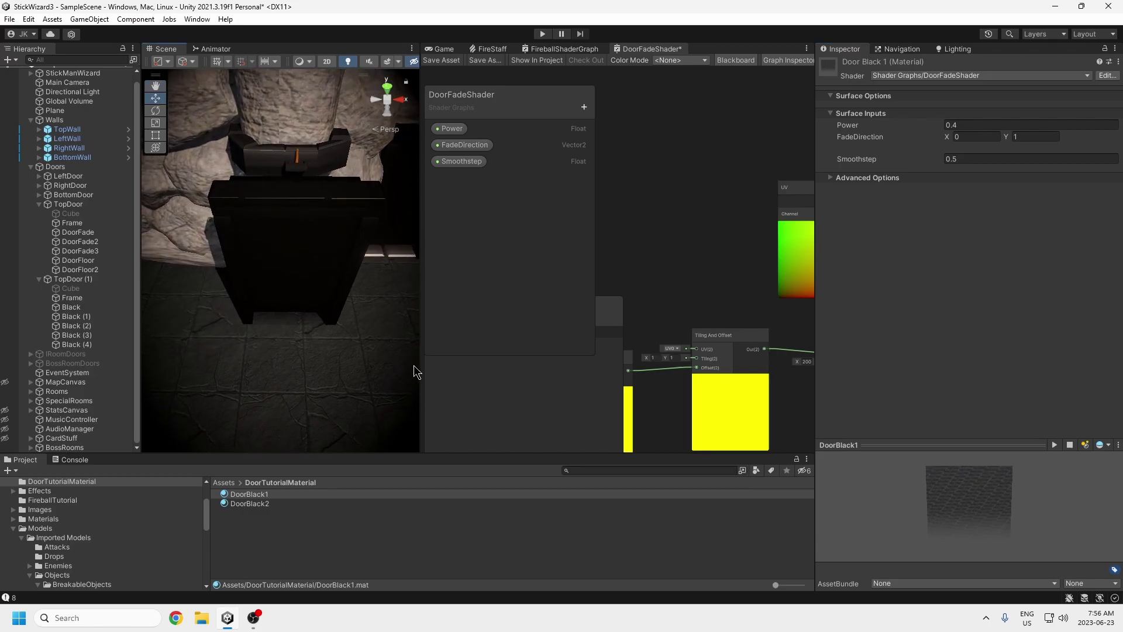
right_click_drag(356, 392, 334, 451)
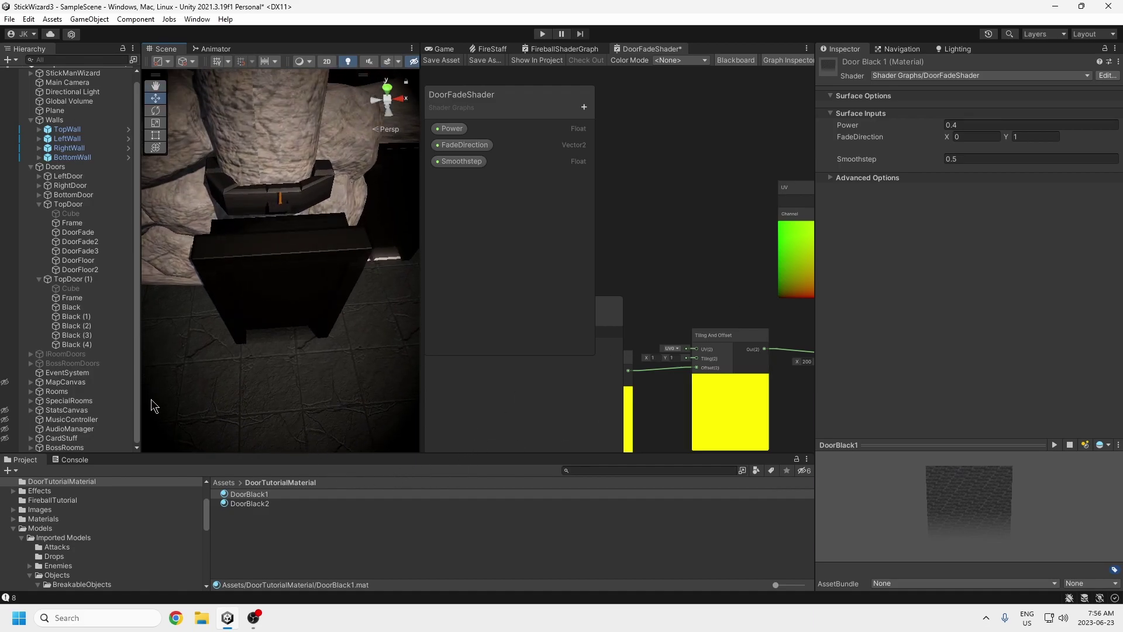
right_click_drag(194, 296, 233, 406)
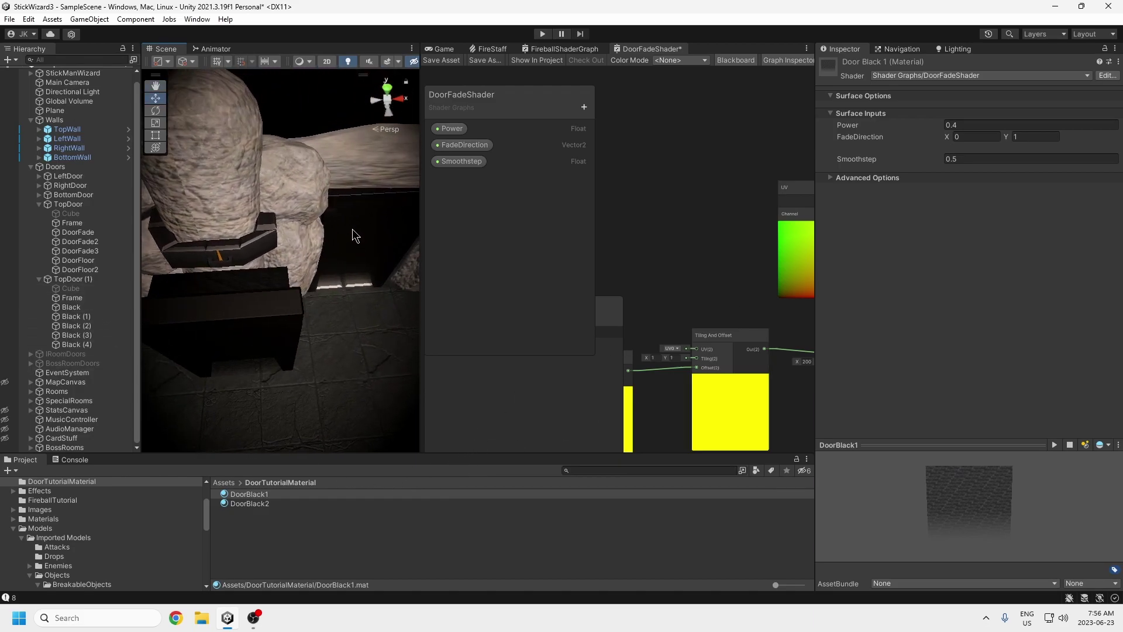
middle_click_drag(218, 378, 263, 364)
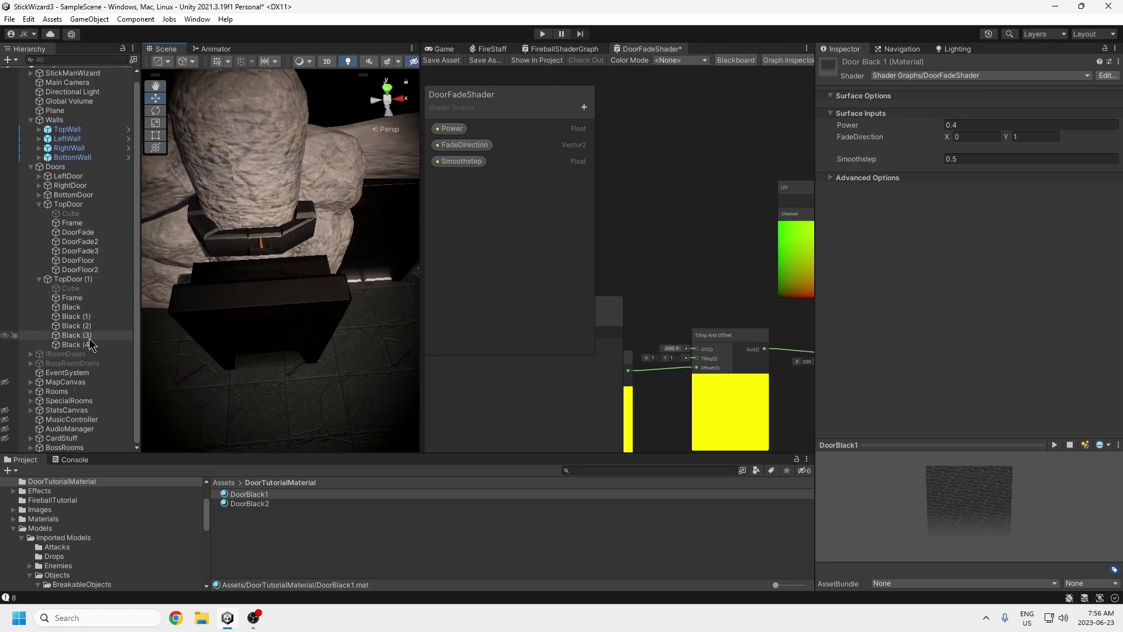
right_click_drag(333, 391, 314, 328)
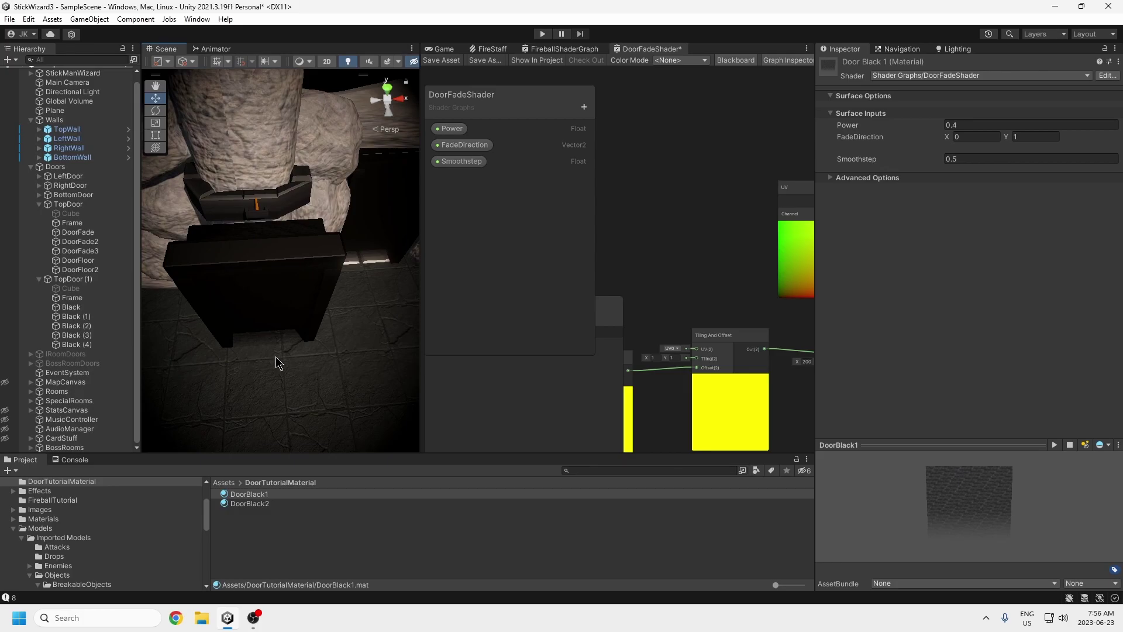
right_click_drag(276, 361, 300, 264)
right_click_drag(281, 361, 131, 319)
Step: Set the DoorBlack2 material's Power to 0.2 and its FadeDirection to X 0, Y -1, and check the door from the front
left_click(250, 503)
left_click(878, 126)
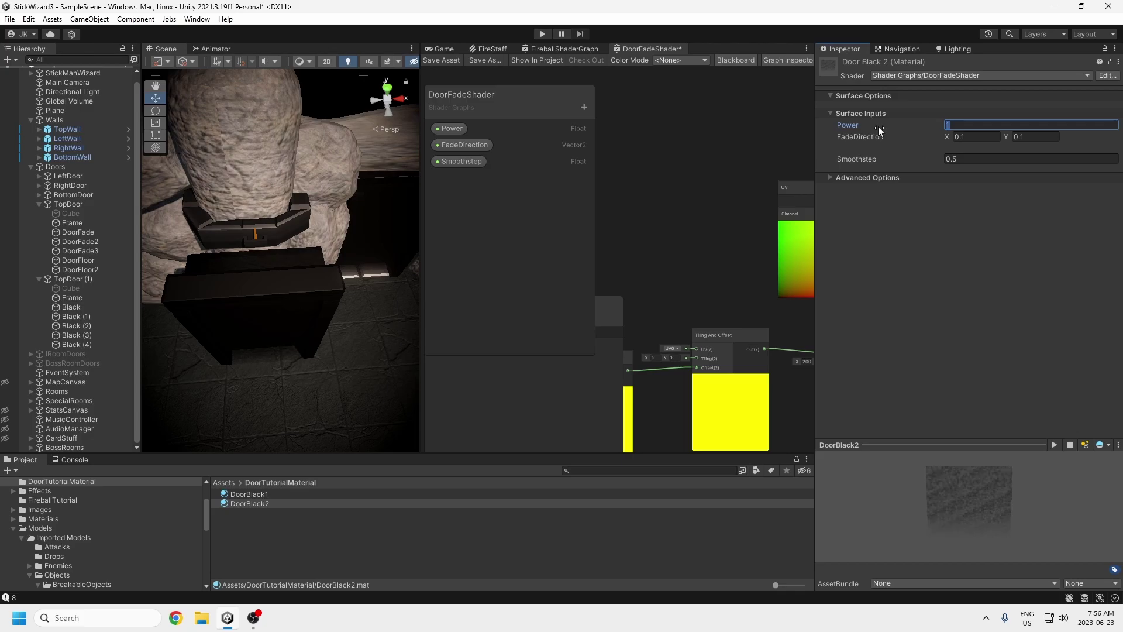
type("0.2")
double_click(951, 162)
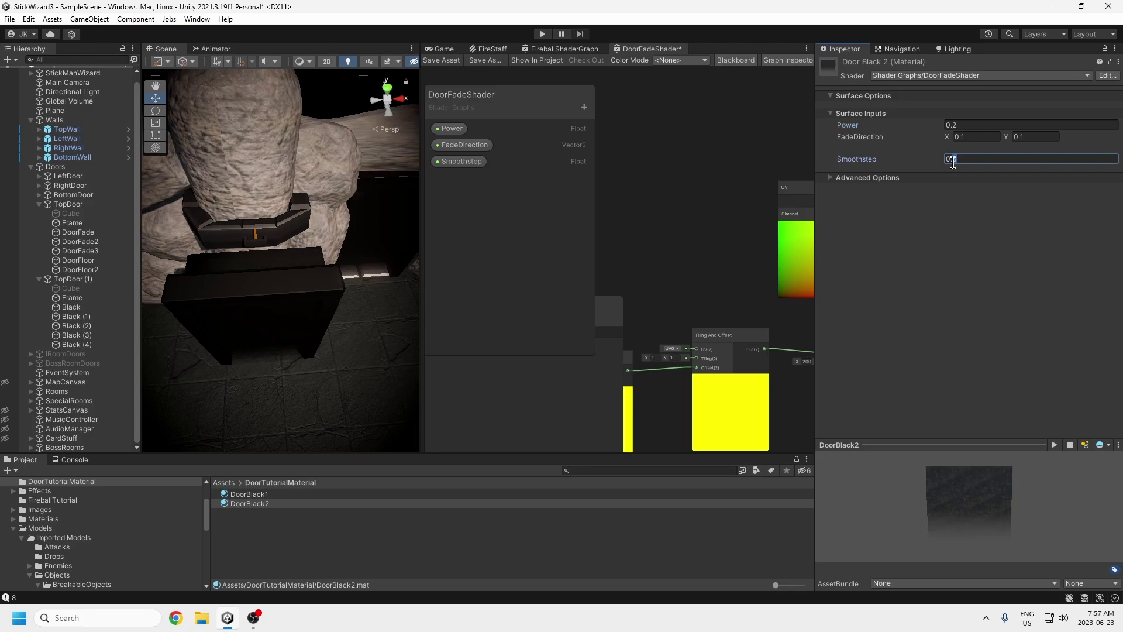
left_click(959, 137)
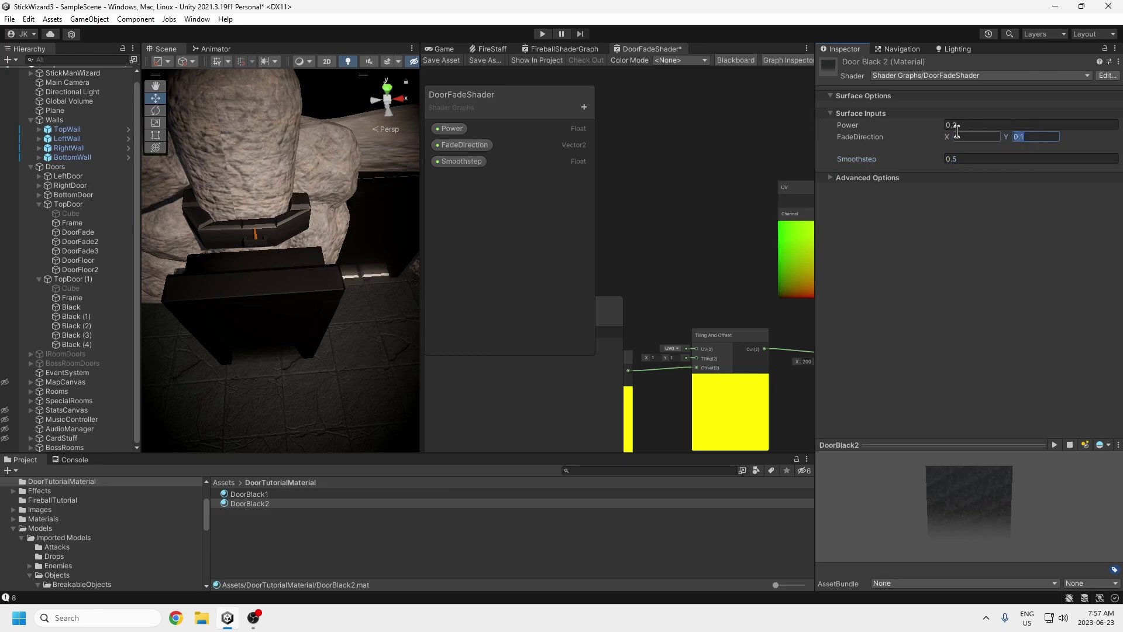
left_click_drag(322, 352, 339, 289, "alt")
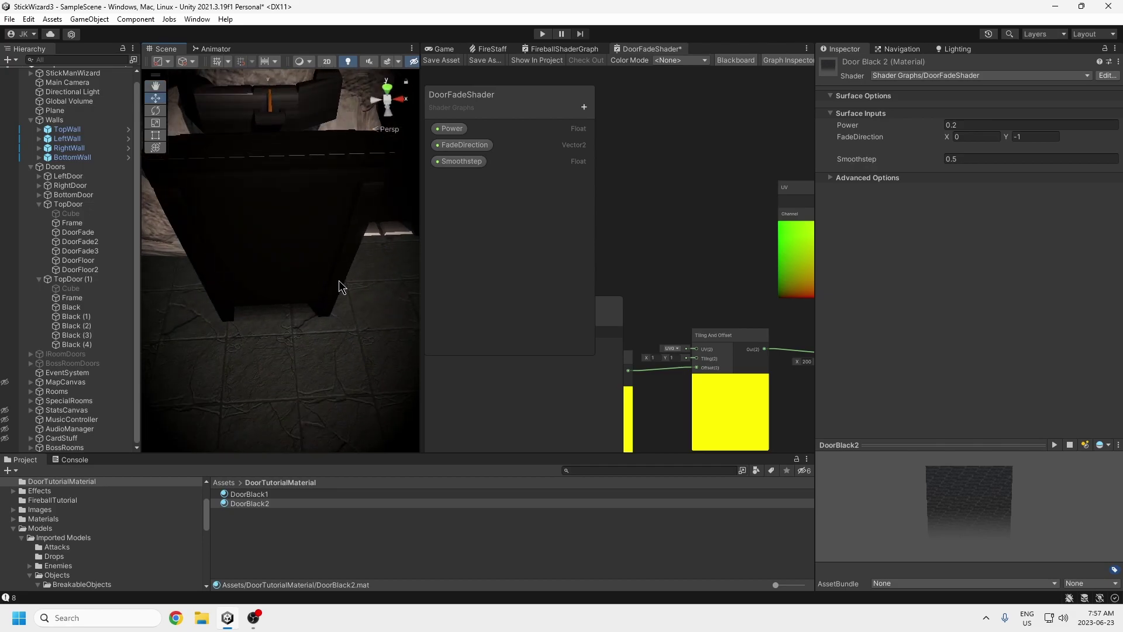
middle_click_drag(339, 287, 297, 350)
scroll(322, 367, "down", 4)
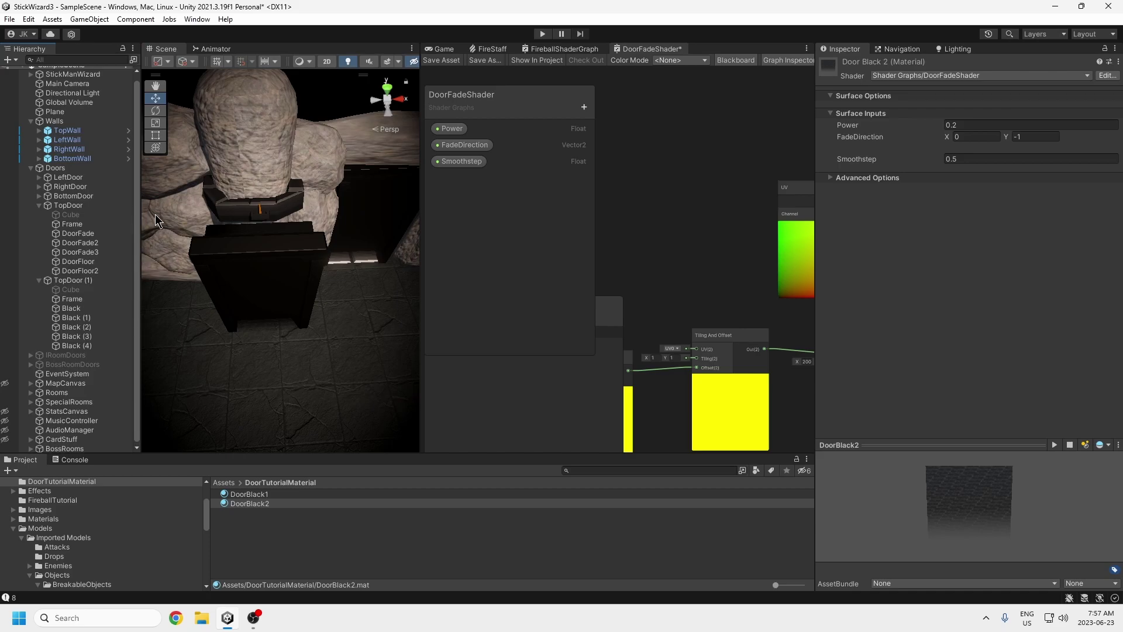
Step: Copy DoorFloor and DoorFloor2 from TopDoor into TopDoor (1) and pull the copies out in front of the door to X -3.16
scroll(133, 255, "up", 1)
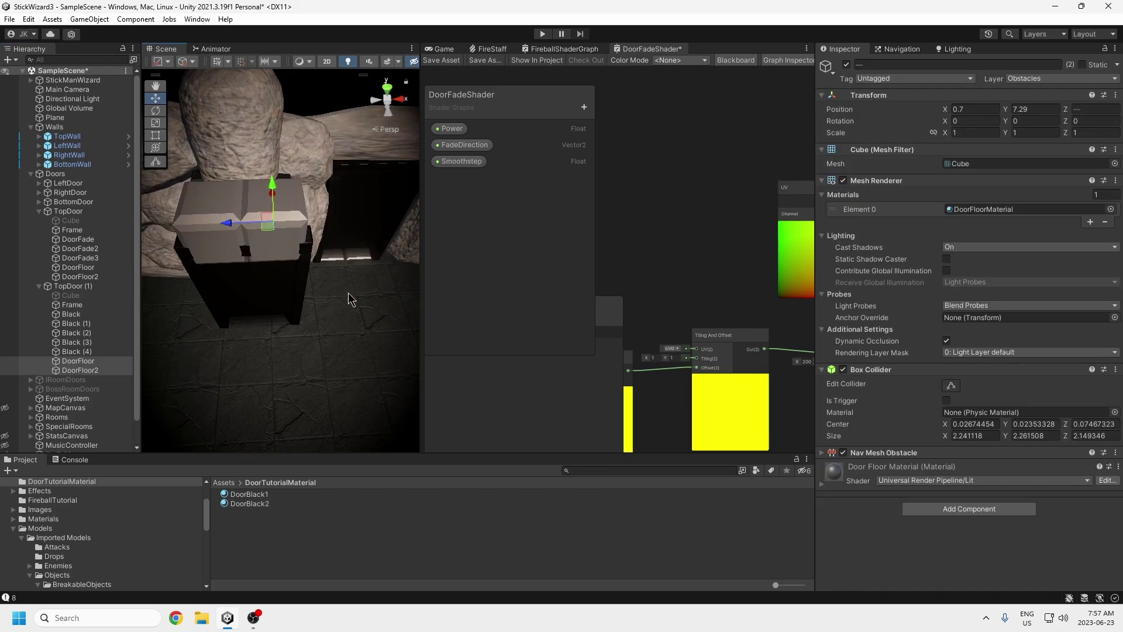
middle_click_drag(349, 292, 304, 318)
left_click_drag(236, 223, 237, 331)
left_click_drag(238, 331, 345, 258, "alt")
middle_click_drag(345, 257, 309, 282)
left_click_drag(308, 282, 261, 236, "alt")
middle_click_drag(261, 237, 337, 291)
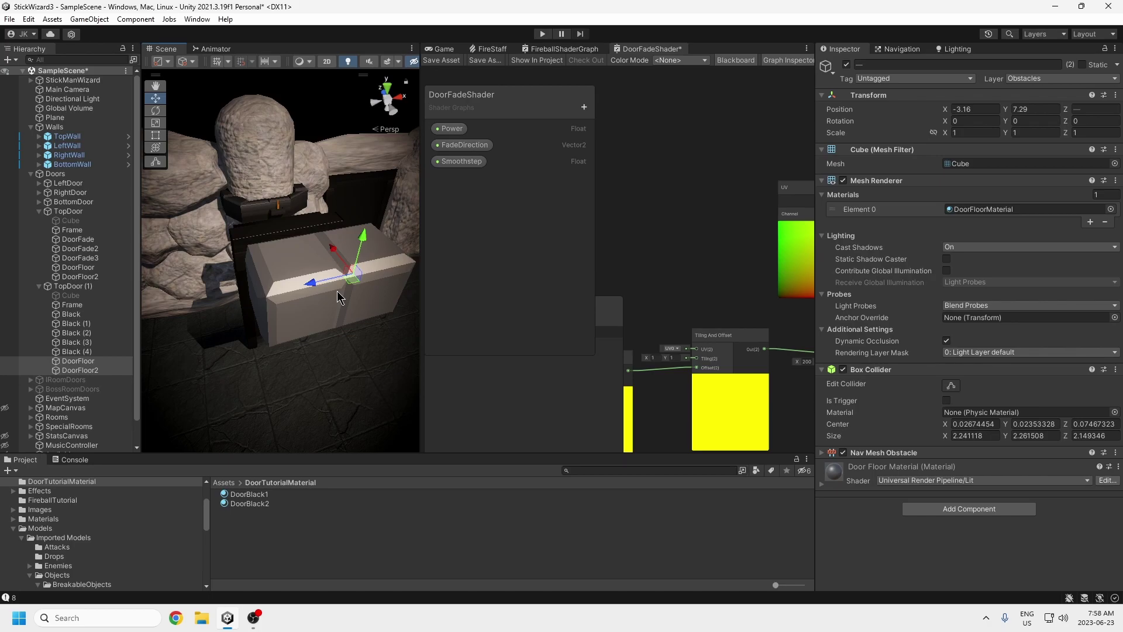
Step: Place the copied floor pieces at the foot of the TopDoor (1) opening, at about X 0.44, Y -1.11, and check the fit
mouse_move(337, 290)
right_mouse_down()
mouse_move(409, 289)
mouse_move(339, 281)
right_mouse_up()
left_click_drag(338, 281, 481, 342, "alt")
right_click_drag(481, 349, 283, 301)
left_click_drag(310, 256, 297, 321)
middle_click_drag(316, 393, 286, 414)
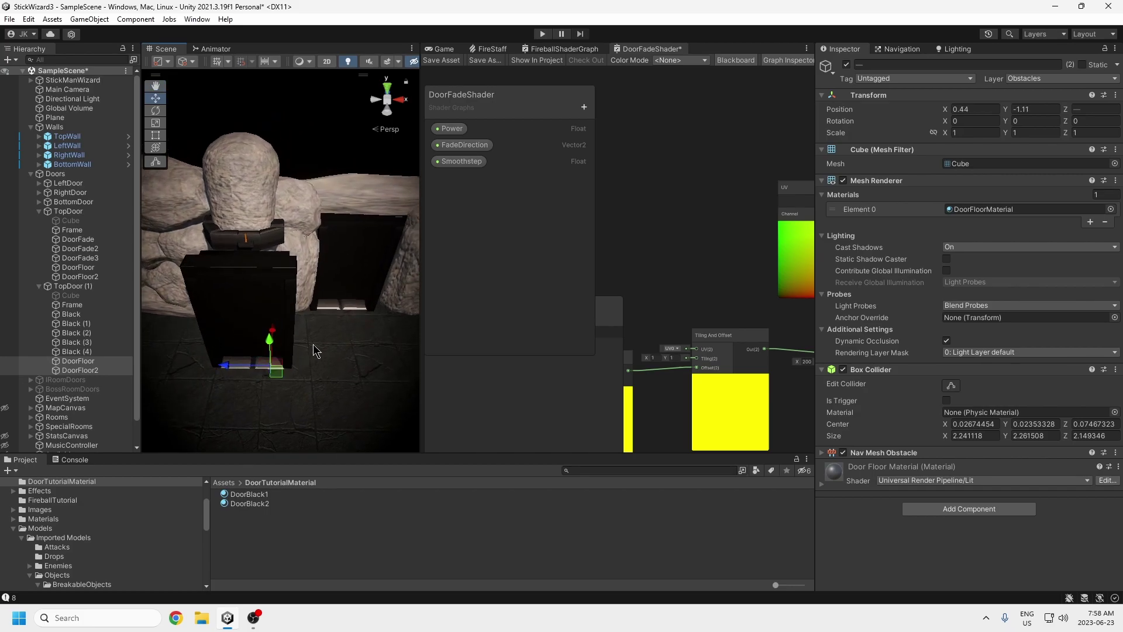
middle_click_drag(394, 320, 419, 320)
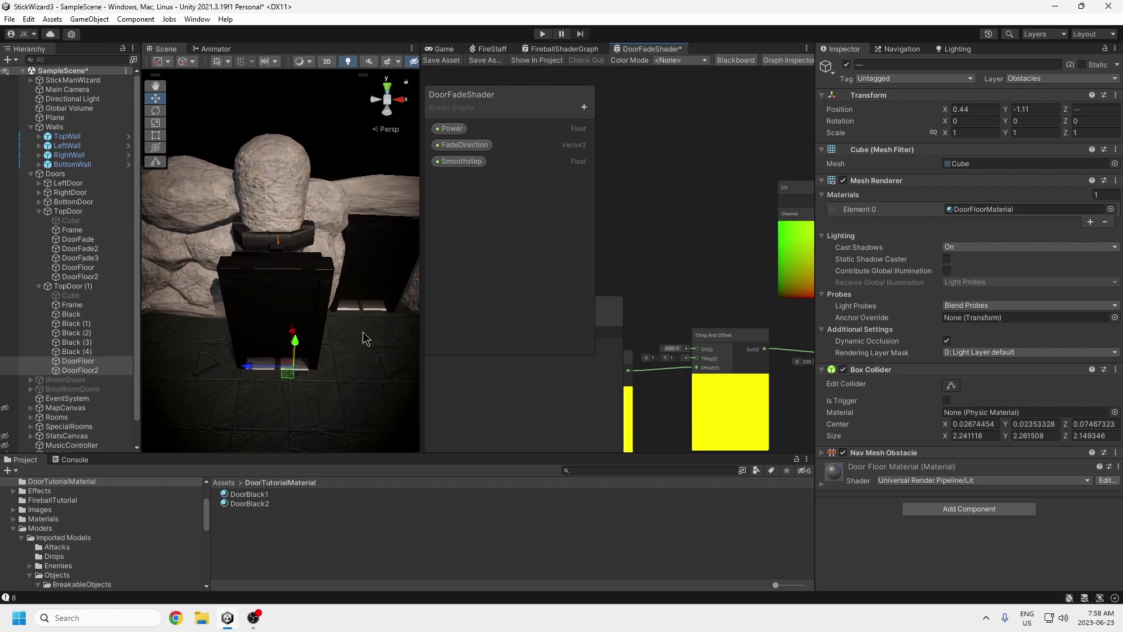
middle_click_drag(362, 331, 307, 334)
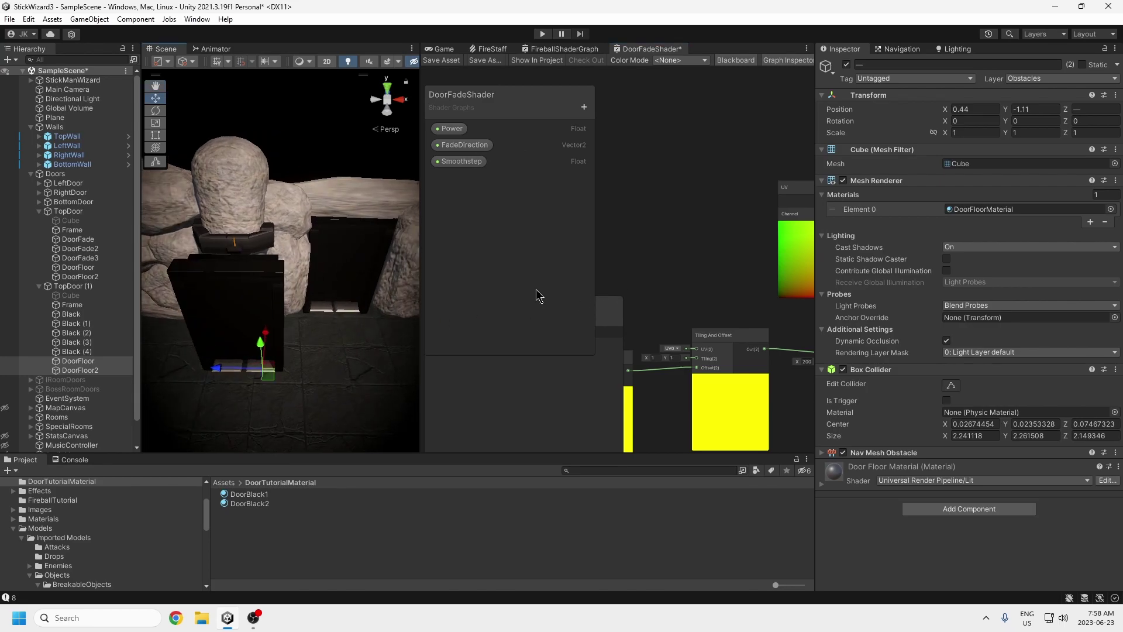